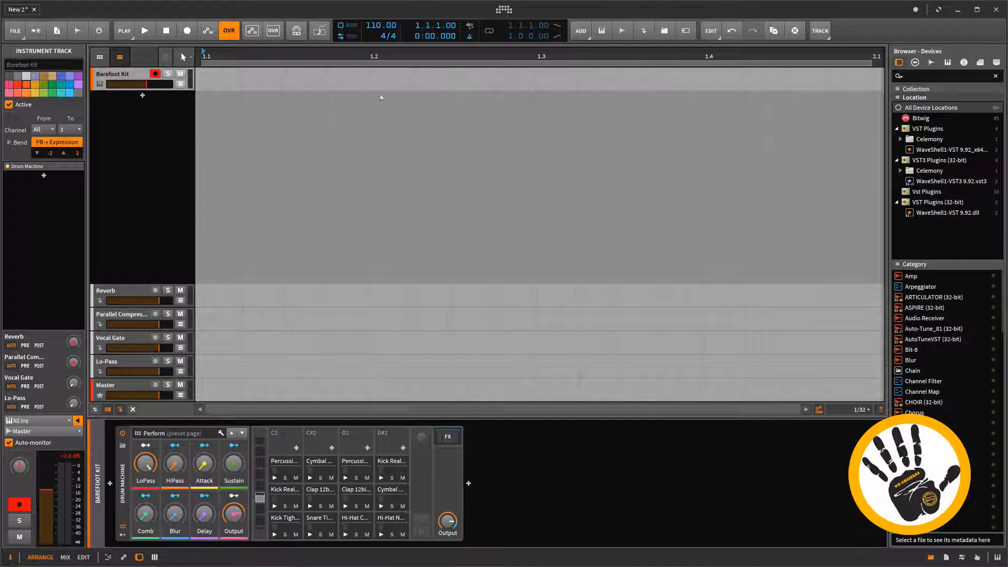
Record a drum performance of about four bars on the Barefoot Kit track.
left_click(193, 36)
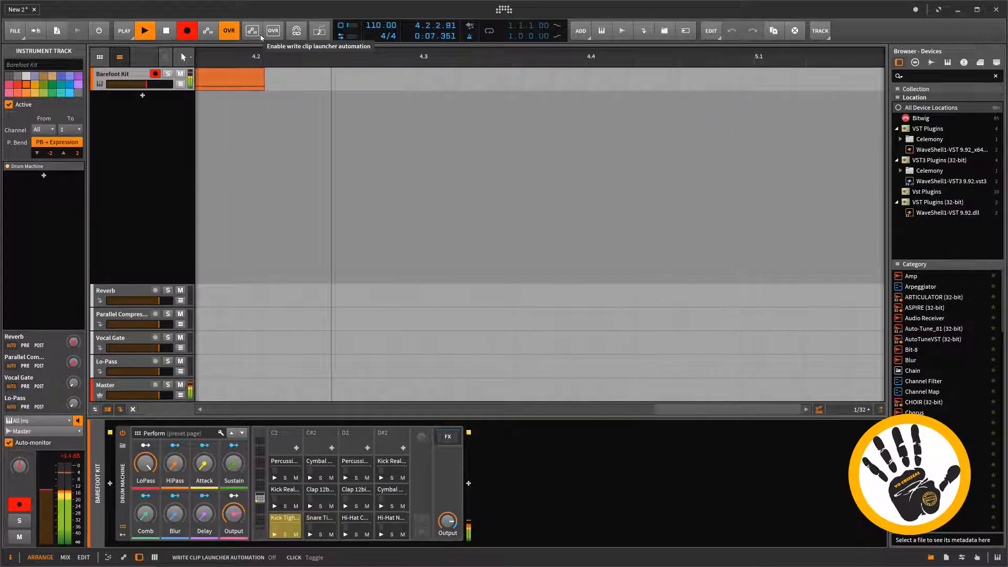
key("space")
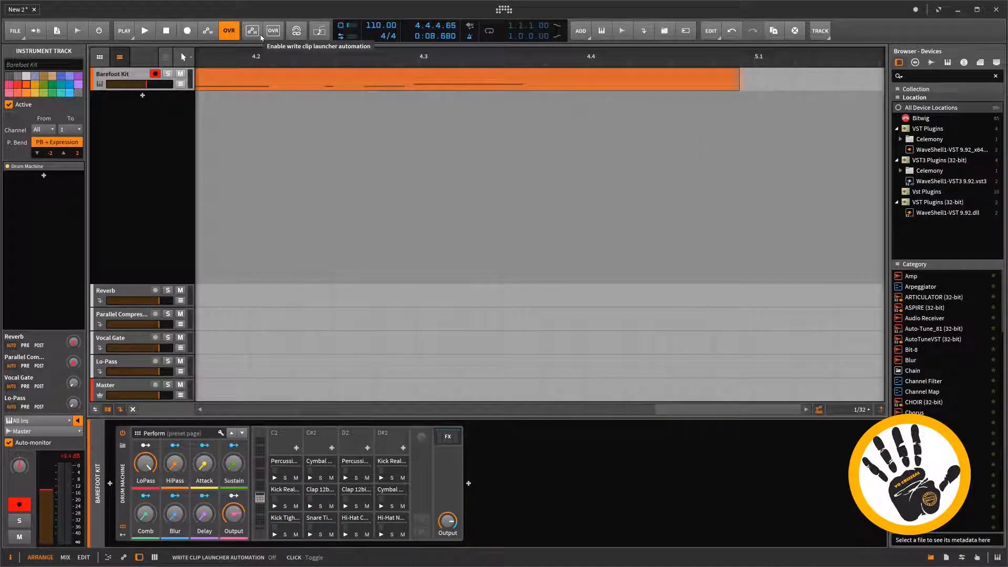
Set the loop region's length to 4.0.0.00 so it spans the recorded clip, and play the clip back.
scroll(410, 58, "down", 10)
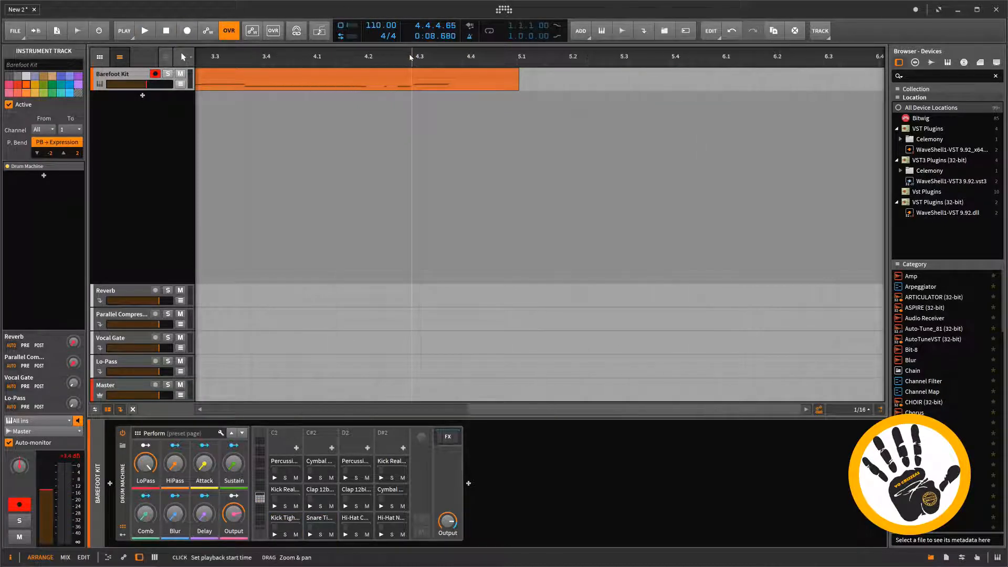
scroll(410, 57, "down", 1)
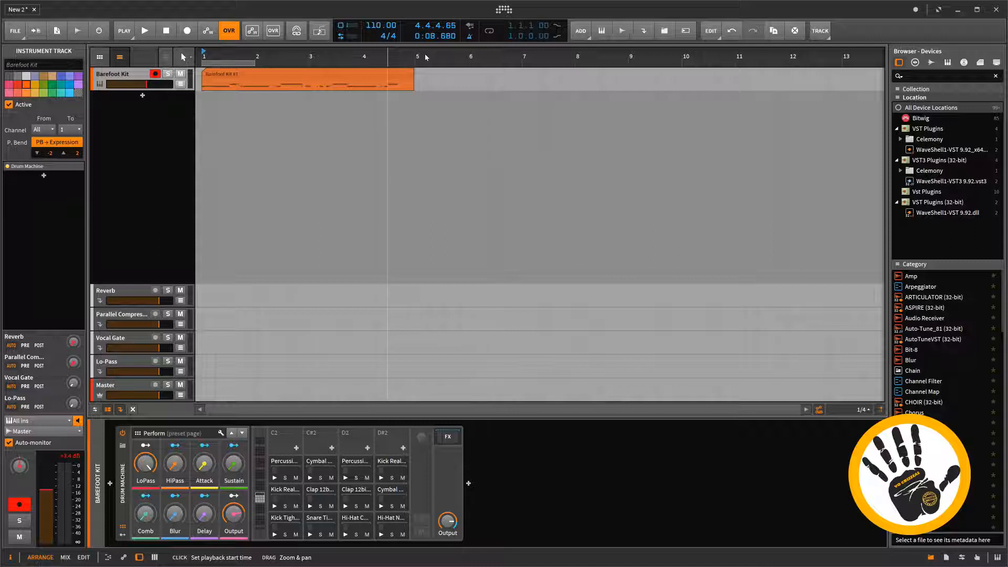
left_click_drag(255, 65, 416, 77)
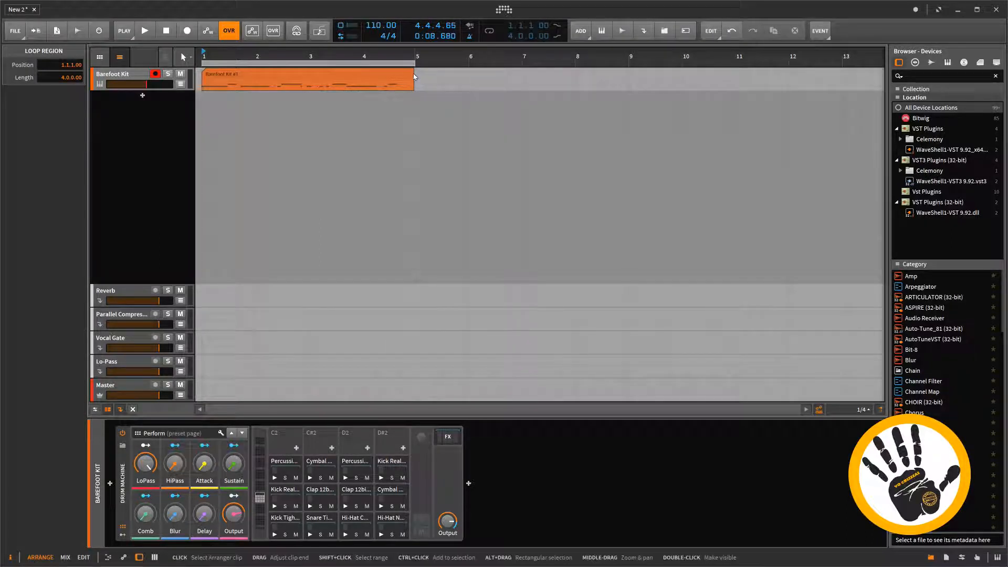
left_click(145, 31)
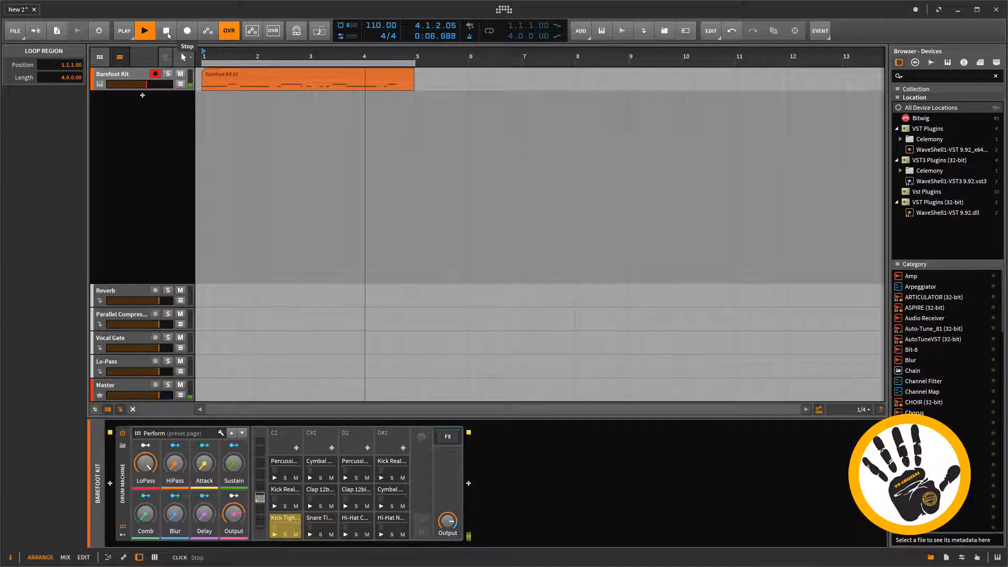
left_click(167, 32)
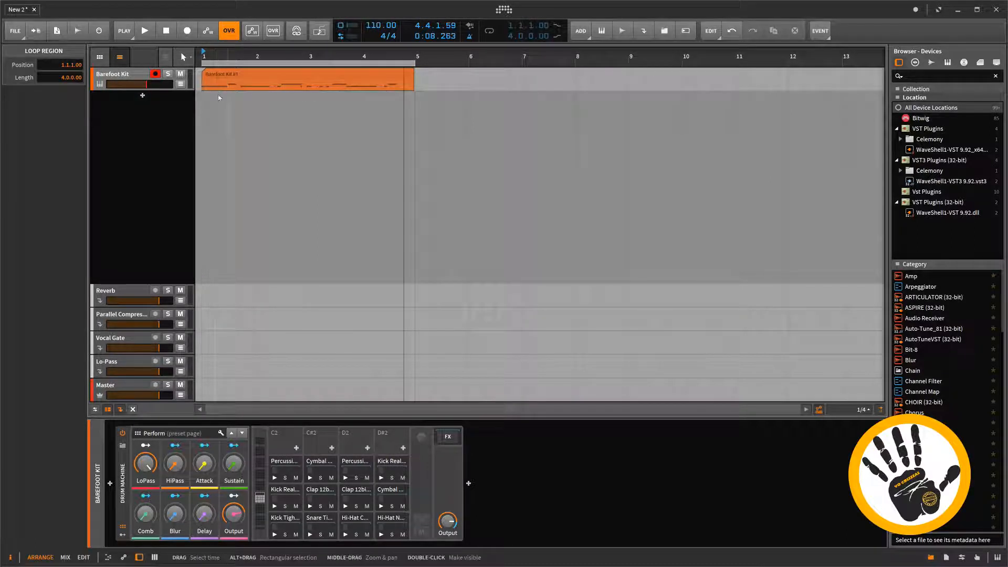
Show the mixer under the arrangement, expand the Barefoot Kit's individual drum channels and play the clip briefly.
left_click(154, 557)
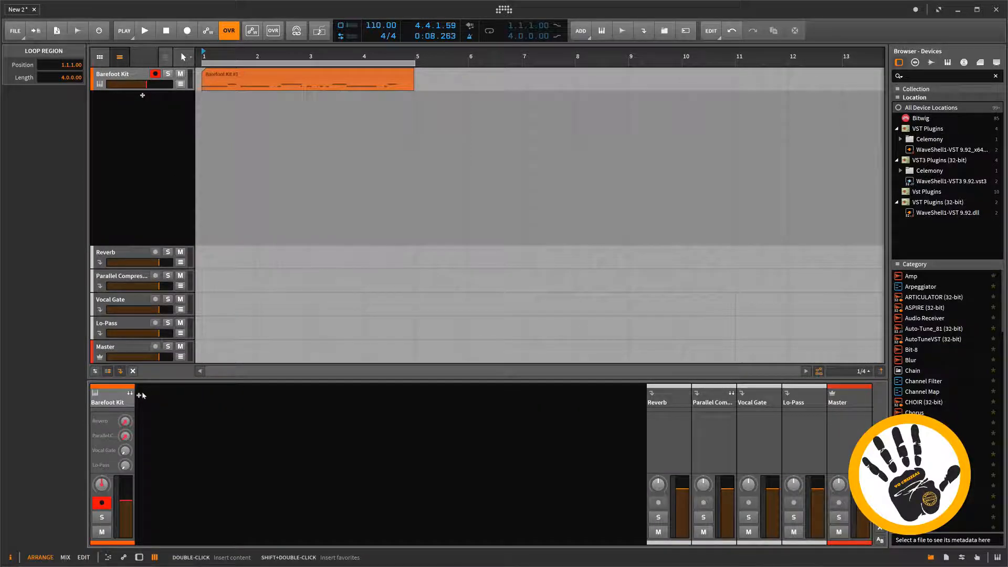
left_click(130, 393)
key("space")
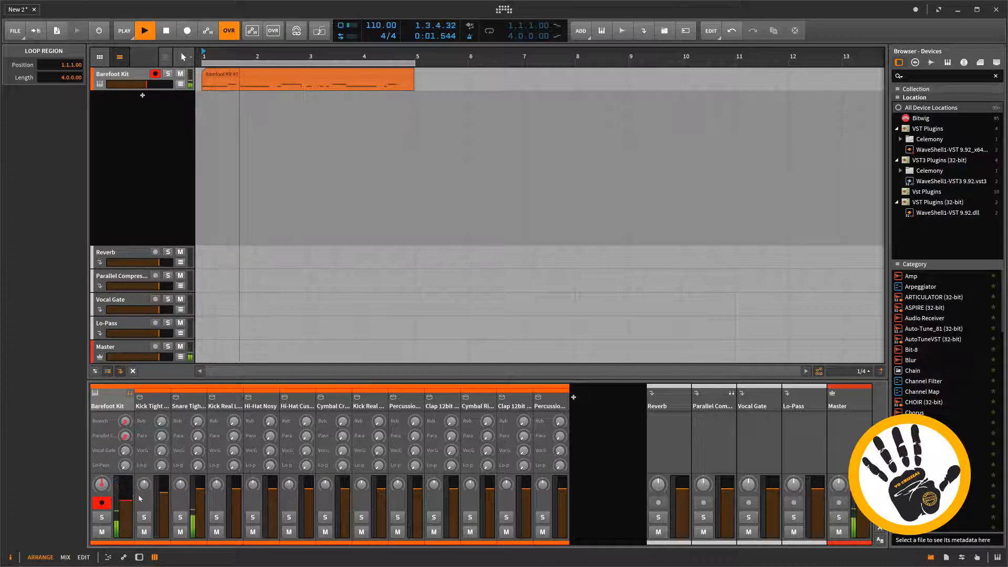
key("space")
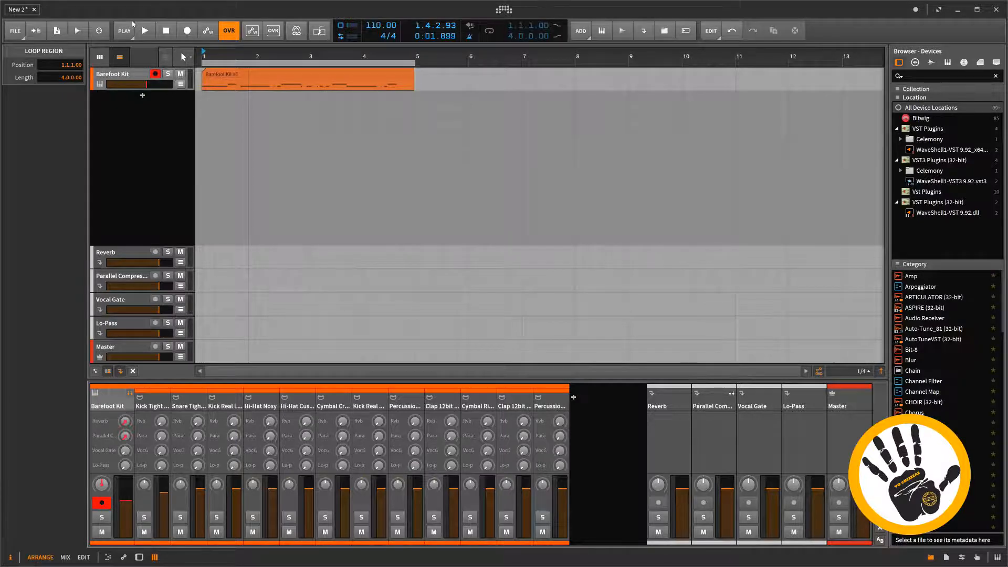
Switch to the Mix view, collapse the Barefoot Kit's drum channels and return to the Arrange view.
key("alt+2")
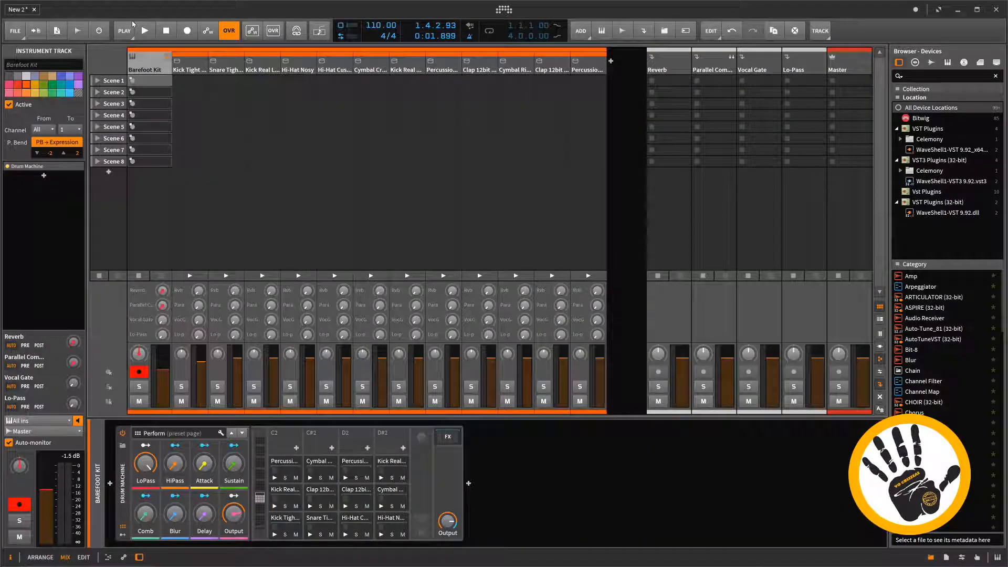
left_click(168, 58)
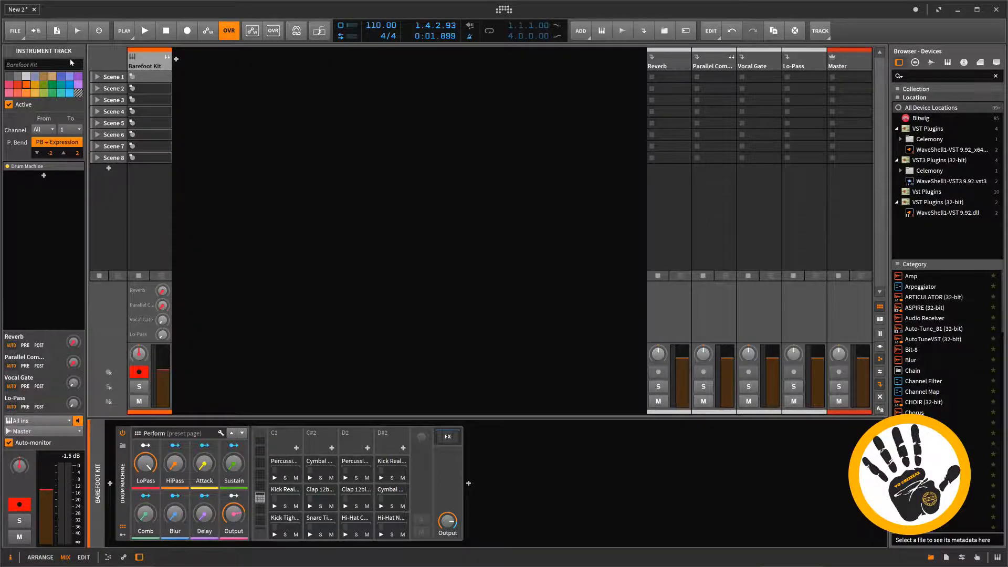
key("alt+1")
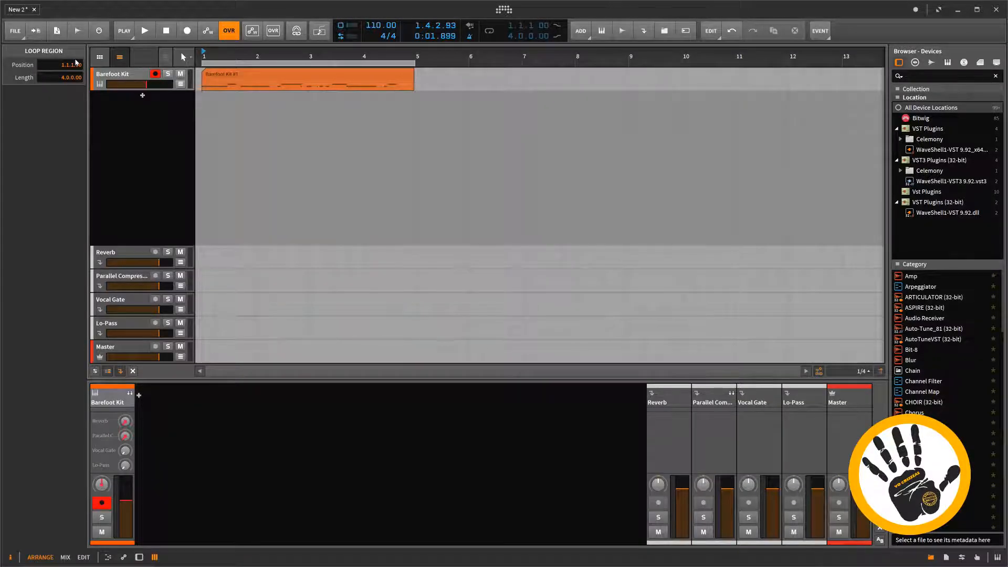
Show the Barefoot Kit's devices and move the Kick Tight drum chain out to its own track below with its notes.
left_click(127, 76)
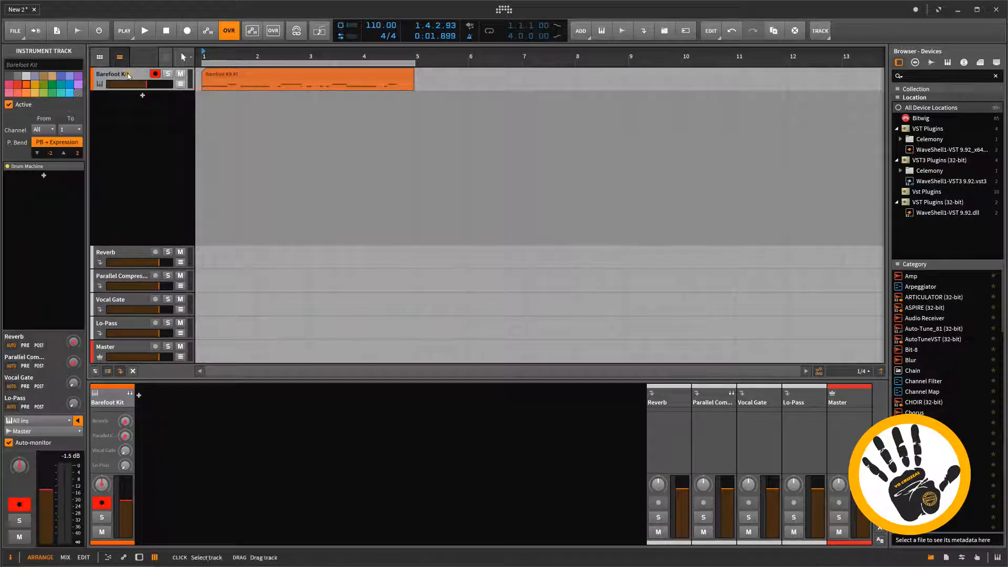
double_click(138, 76)
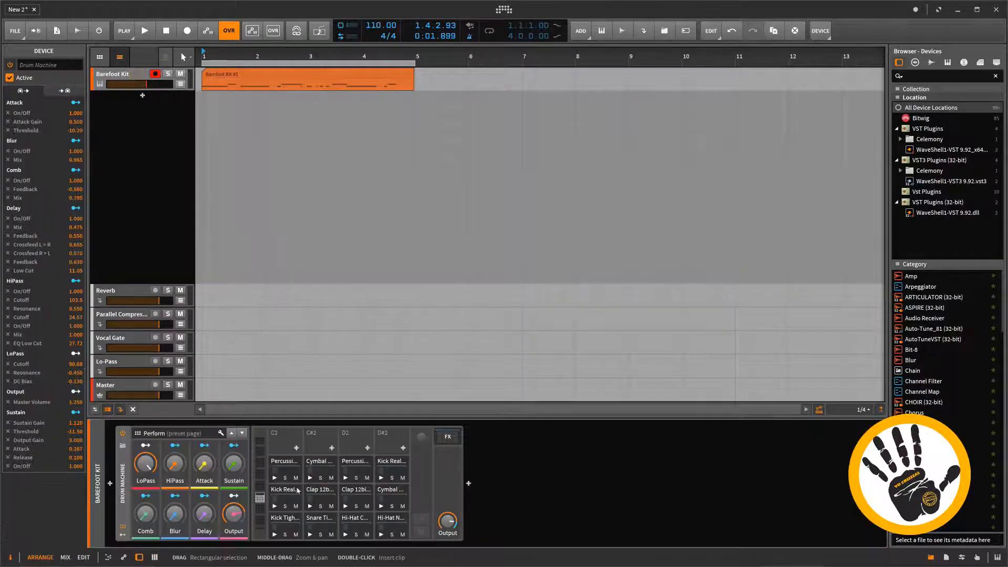
left_click(290, 525)
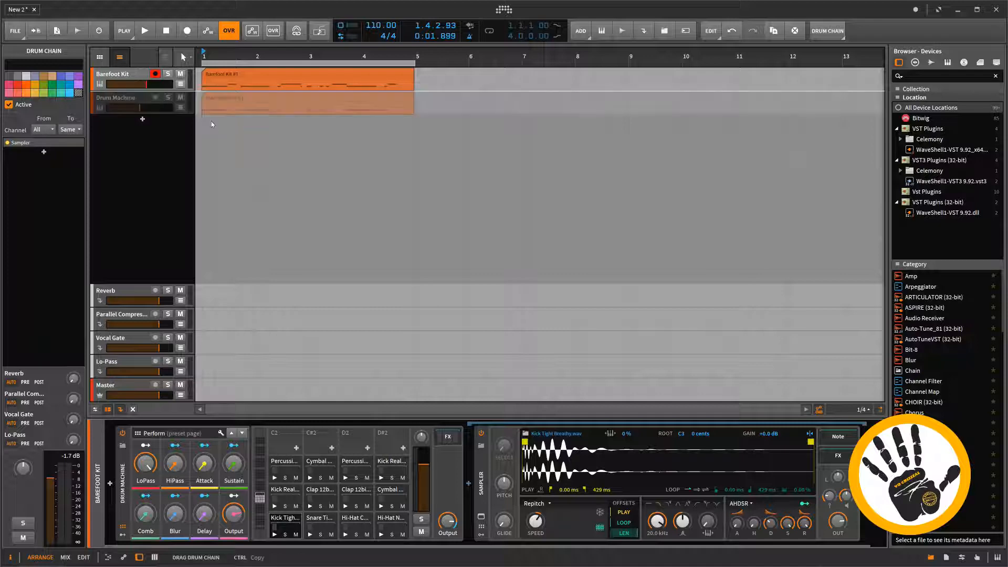
left_click(213, 123)
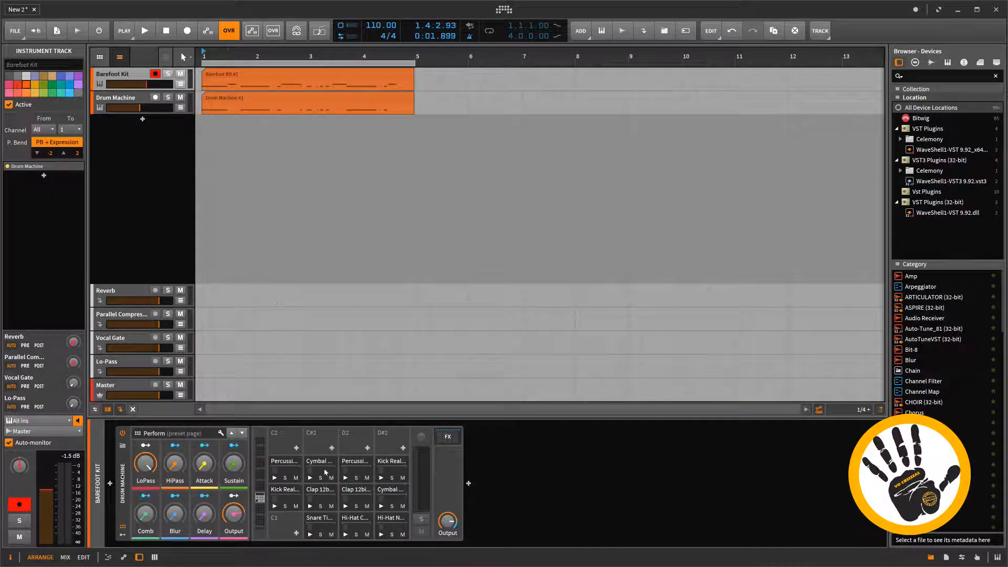
Move the Snare Tight drum chain out of the Barefoot Kit to a separate track below the kick track.
left_click(321, 527)
left_click_drag(321, 527, 233, 128)
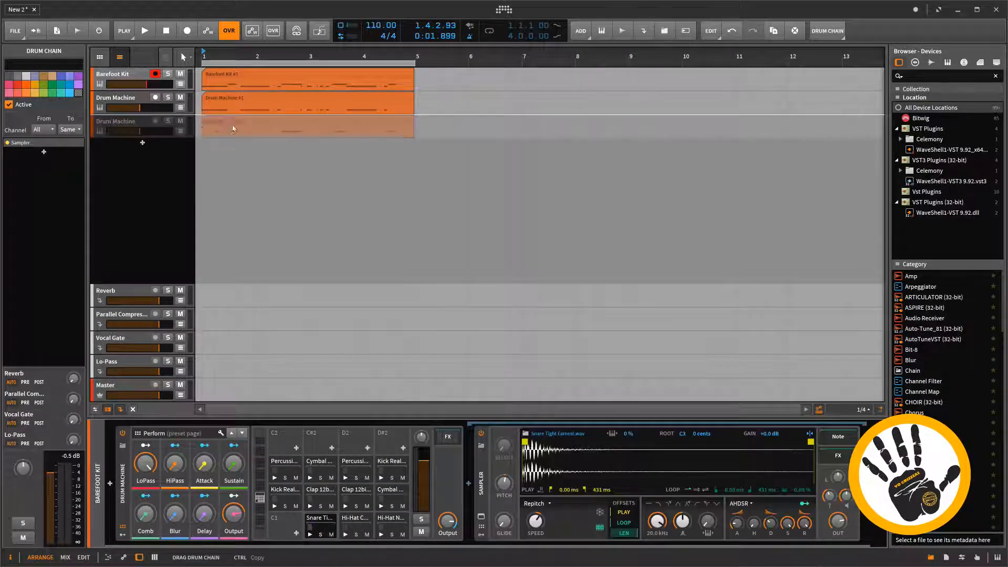
left_click_drag(279, 198, 282, 201)
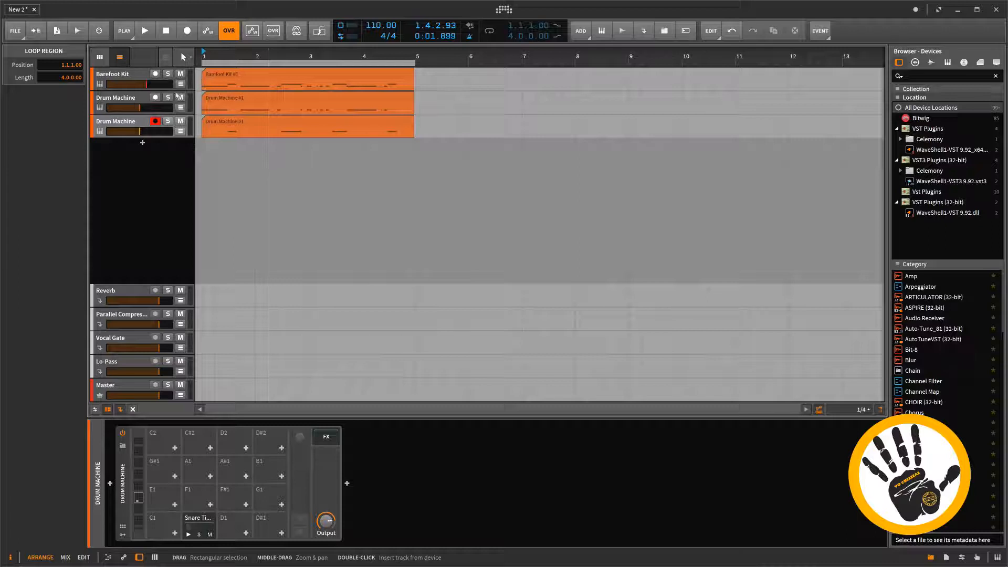
Mute and deactivate the Barefoot Kit track so that only the extracted kick and snare tracks play back.
left_click(180, 74)
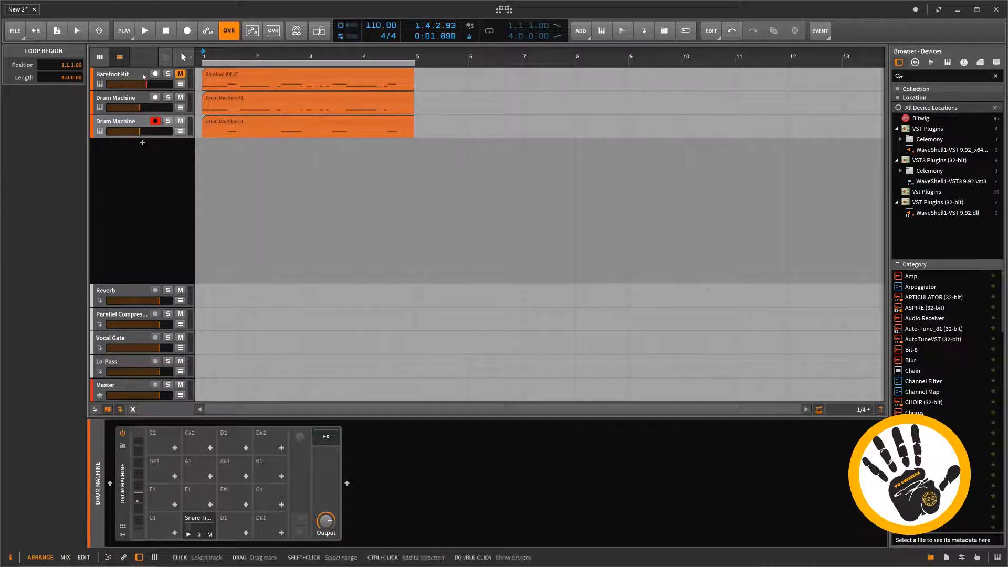
left_click(136, 77)
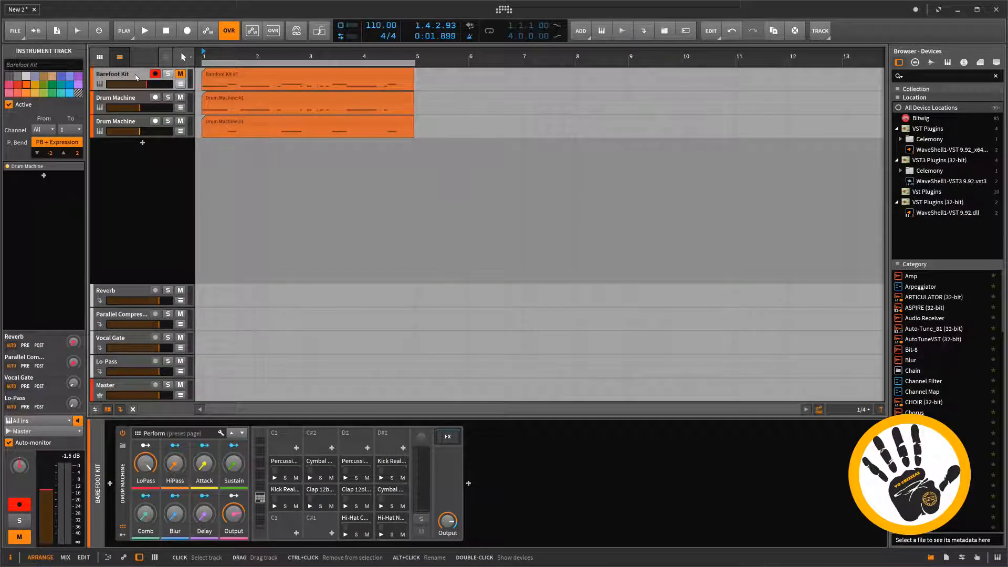
right_click(136, 77)
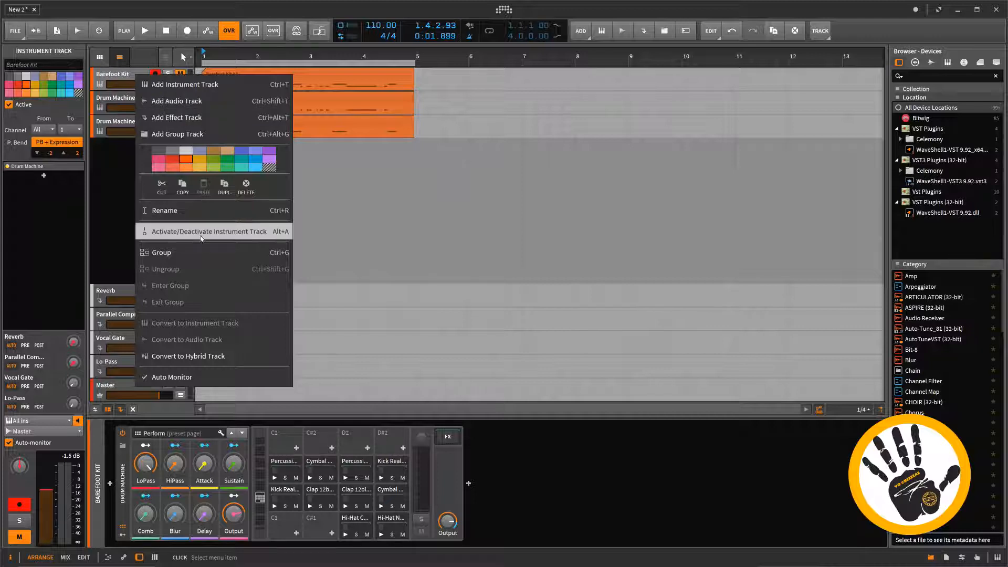
left_click(168, 209)
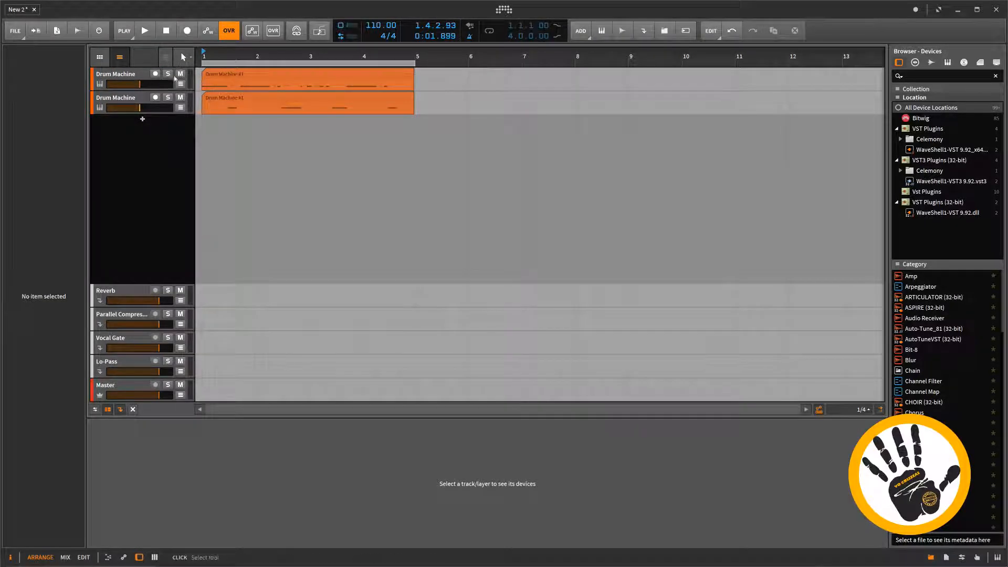
left_click(145, 34)
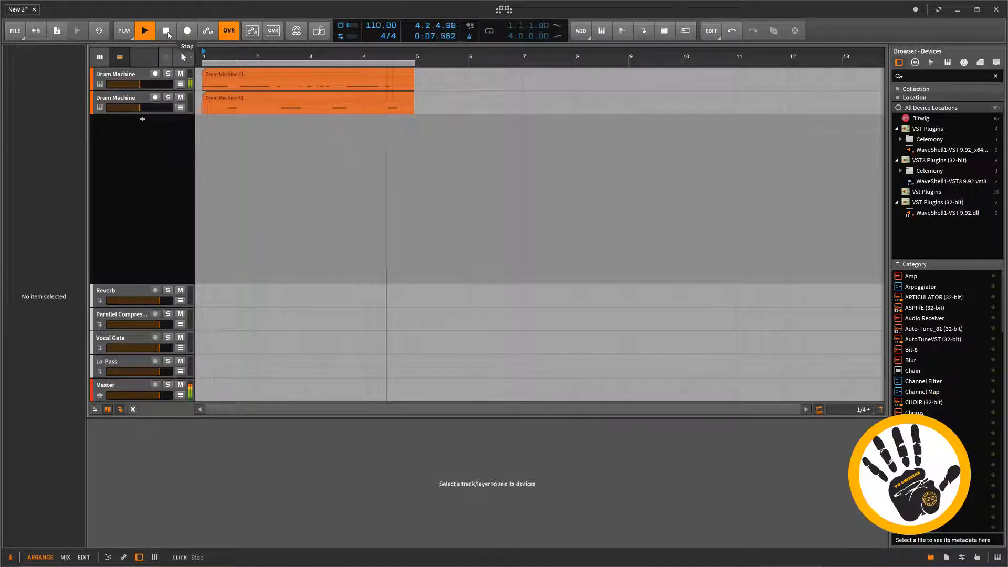
left_click(148, 35)
Rename the upper Drum Machine track, which holds the kick chain, as kick.
left_click(133, 76)
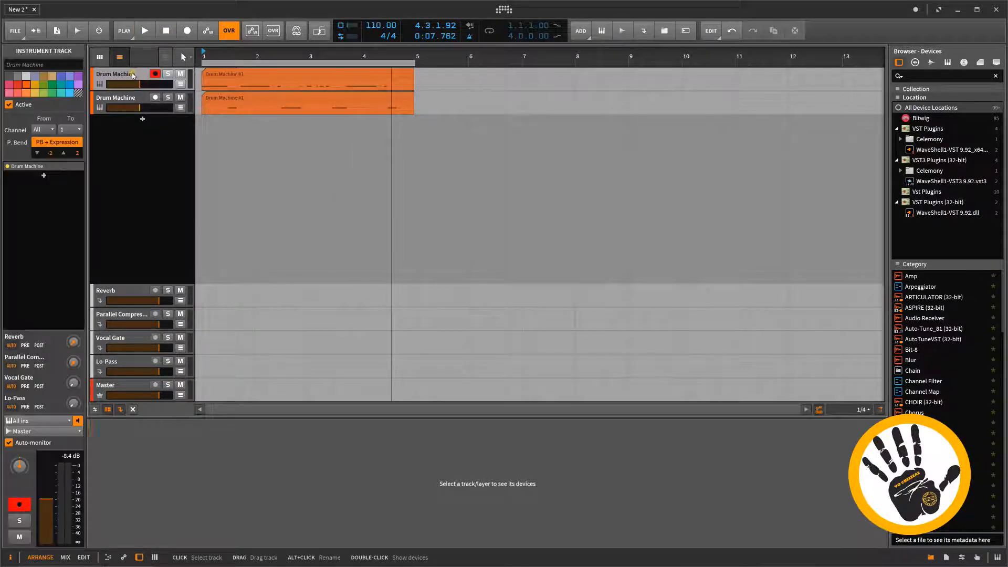
type("kic")
key("Return")
type("k")
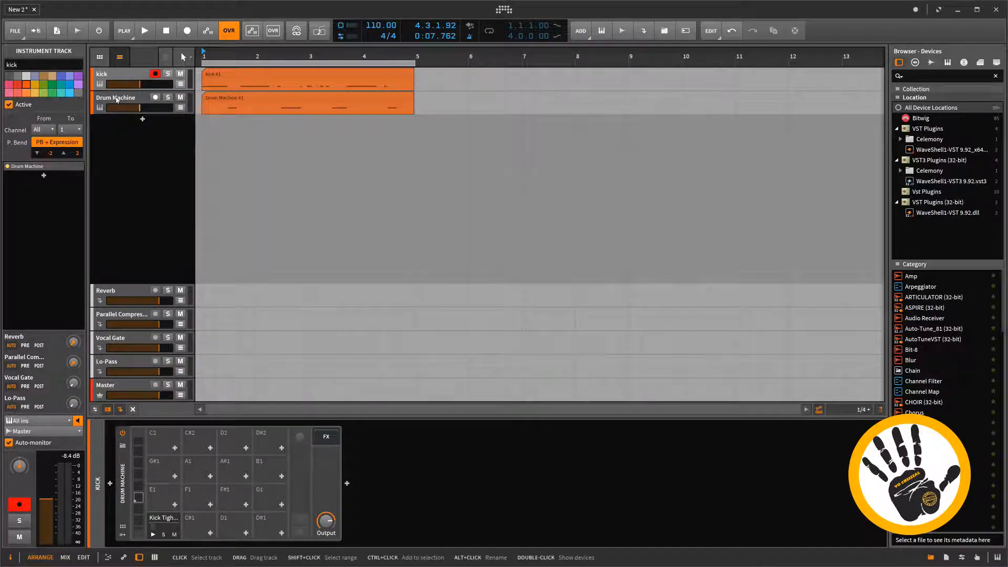
Rename the remaining Drum Machine track as snare.
left_click(116, 98)
left_click(41, 65)
type("snare")
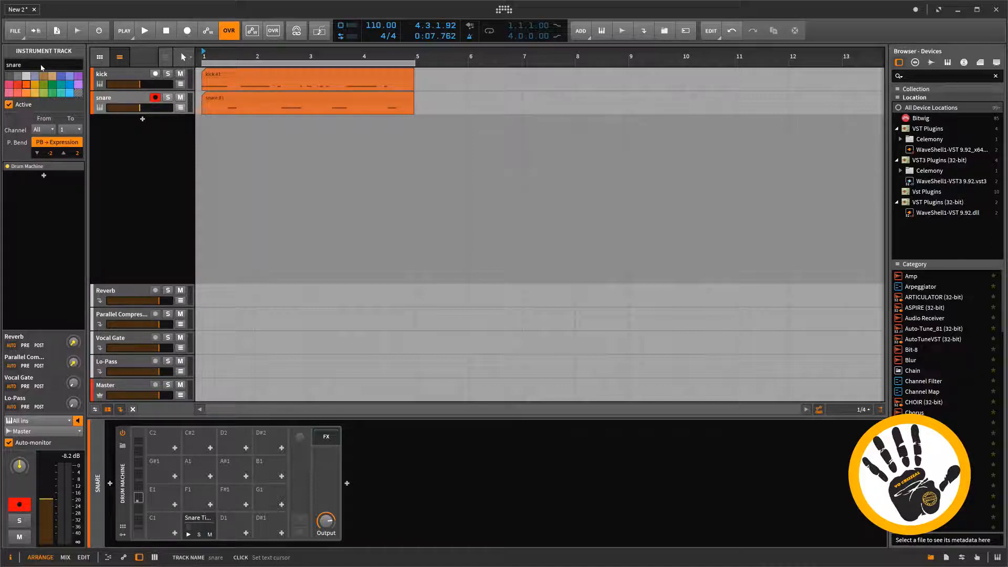
Choose the kick and snare tracks in the Export Audio dialog, and cancel the export.
left_click(77, 30)
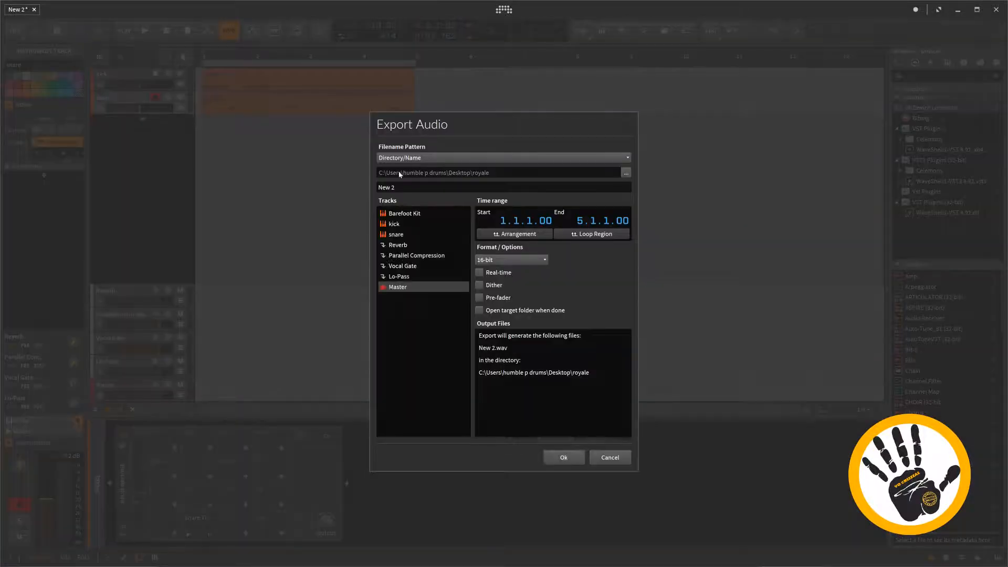
left_click(399, 223)
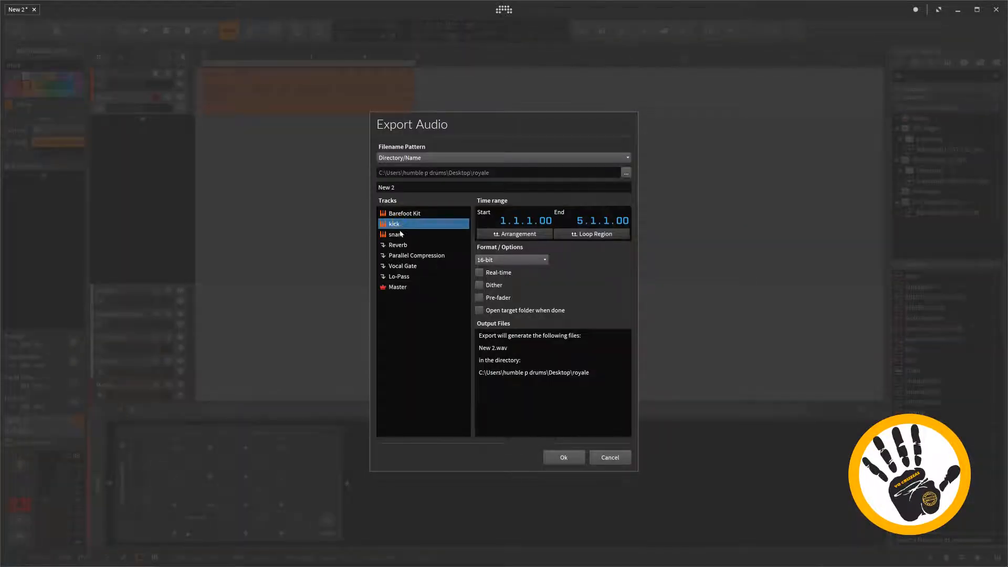
left_click(399, 237, "shift")
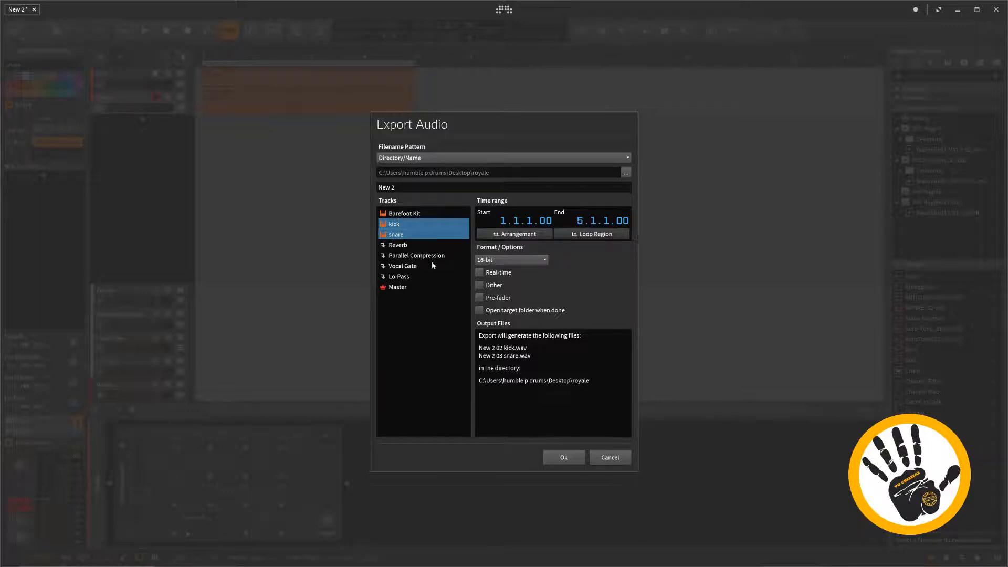
left_click(601, 458)
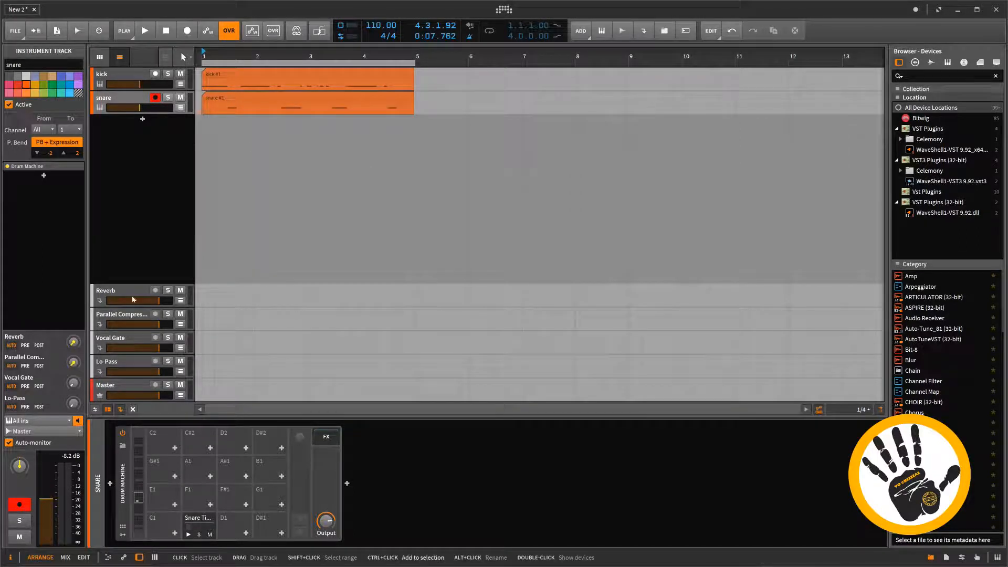
Show deactivated tracks in the arrangement, reactivate the Barefoot Kit track and select it.
left_click(133, 410)
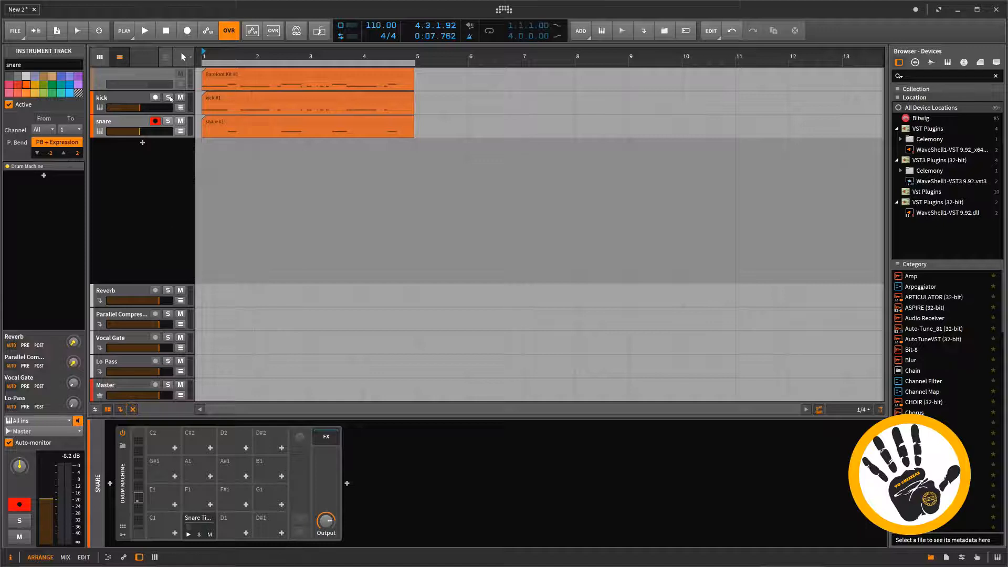
right_click(152, 78)
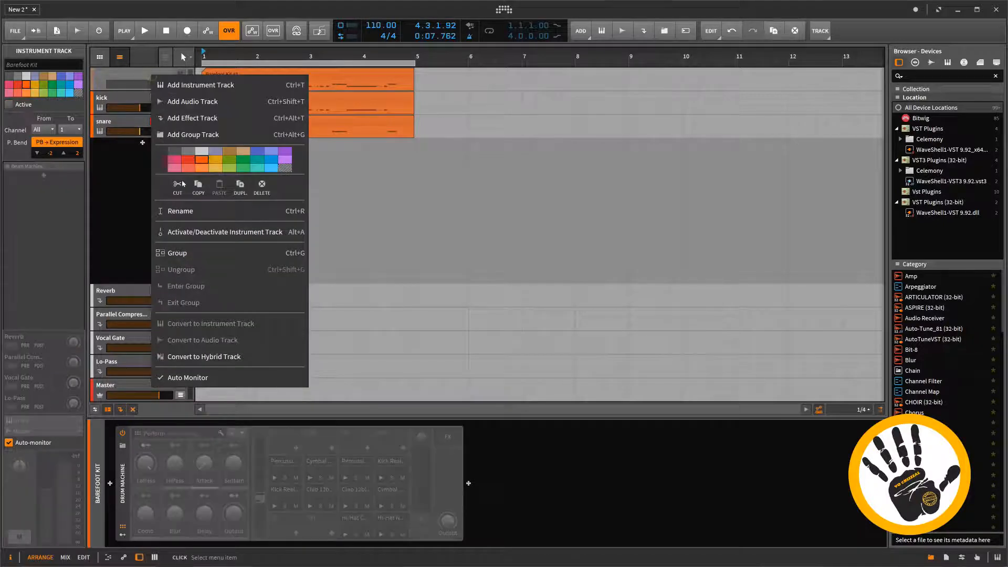
left_click(189, 232)
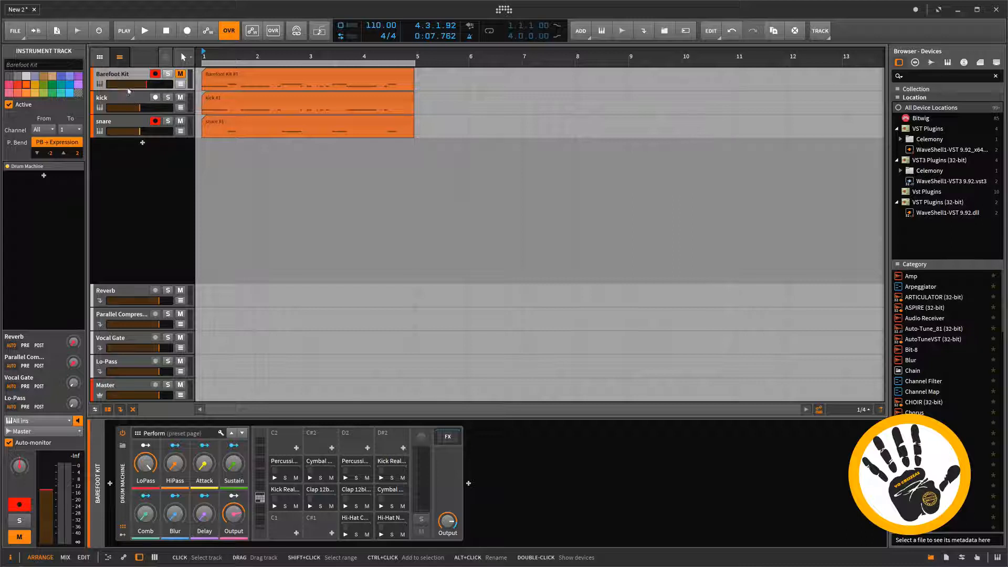
left_click(127, 77)
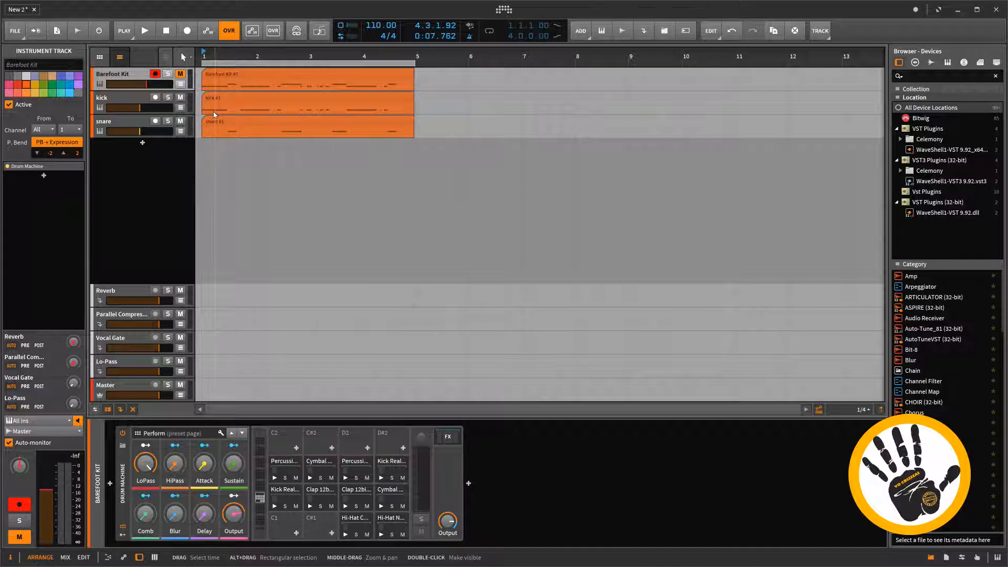
Undo the track renames and the kick and snare chain moves, back to the single Barefoot Kit track.
key("ctrl+z")
key("ctrl+z")
key("ctrl+z")
key("ctrl+z")
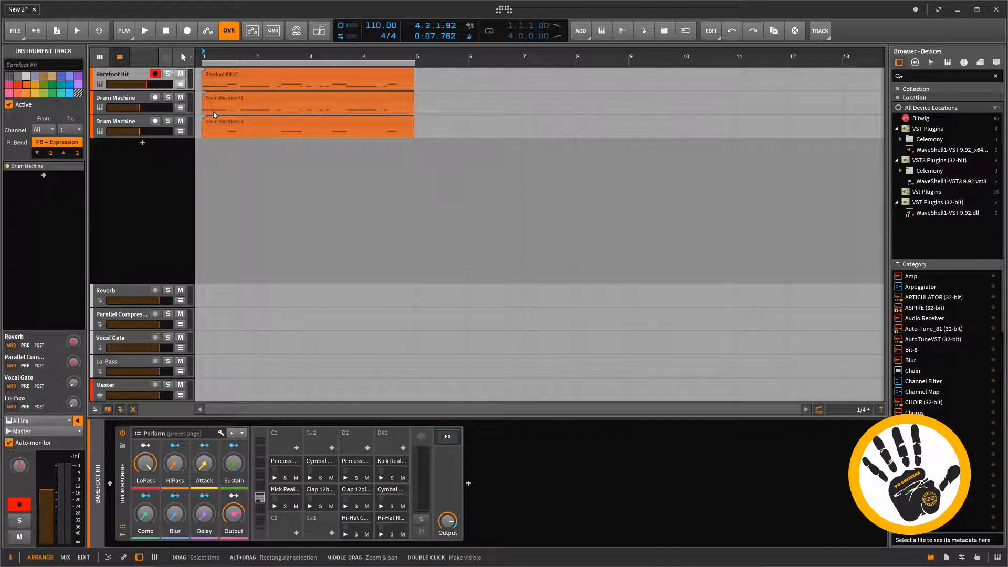
key("ctrl+z")
key("ctrl+z")
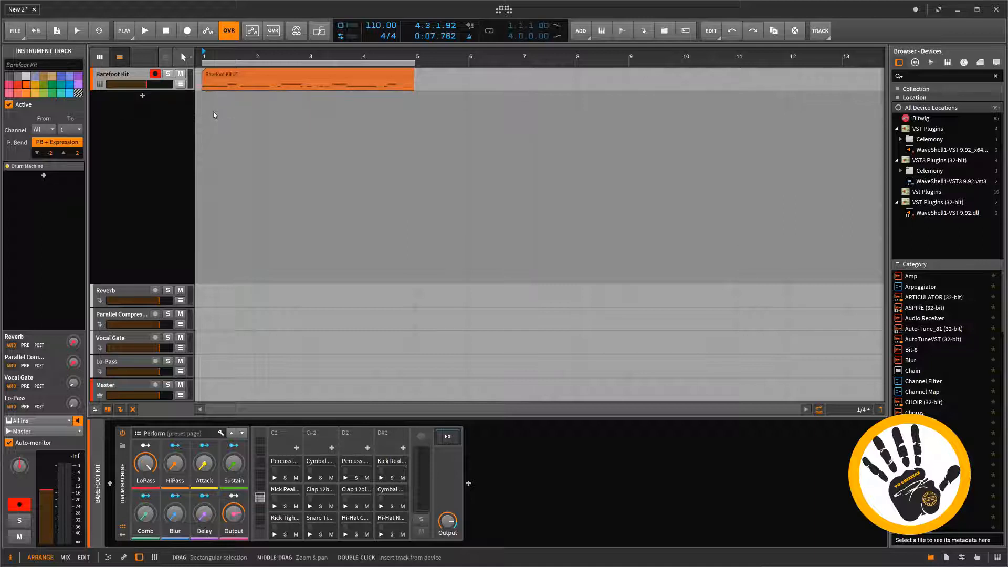
Duplicate the Barefoot Kit track, deactivate the upper copy, and hide deactivated tracks in the arrangement.
right_click(133, 79)
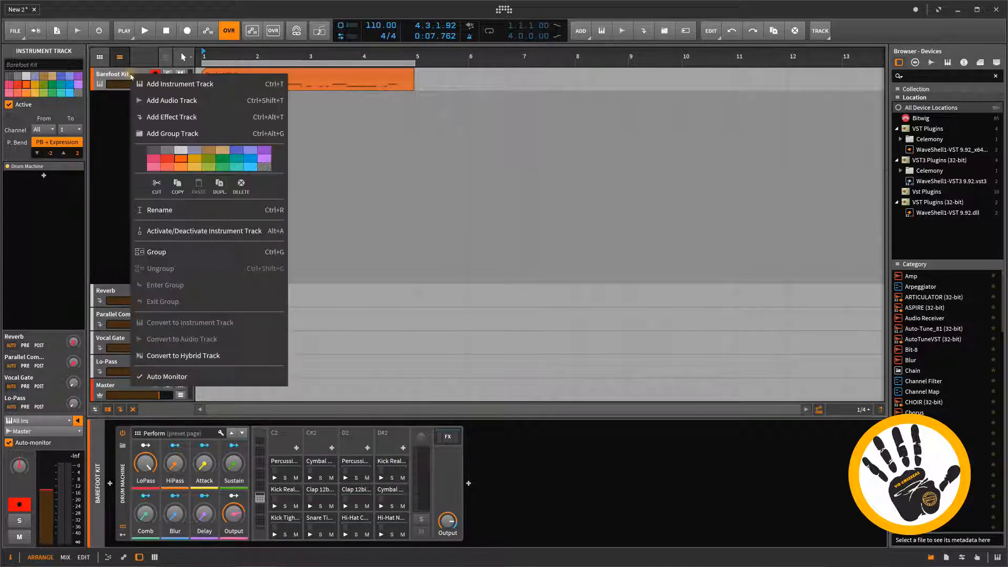
left_click(223, 189)
key("ctrl+d")
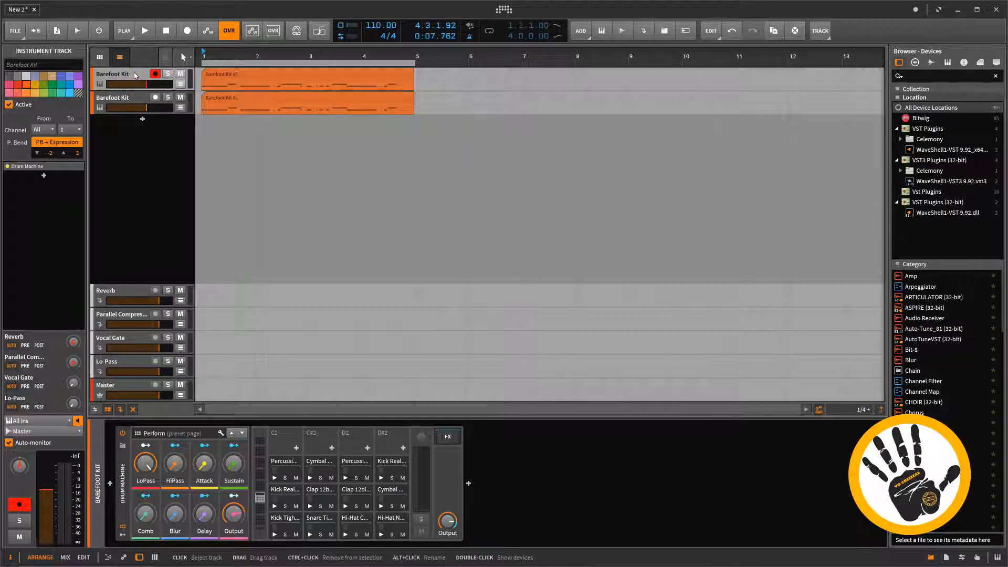
right_click(135, 75)
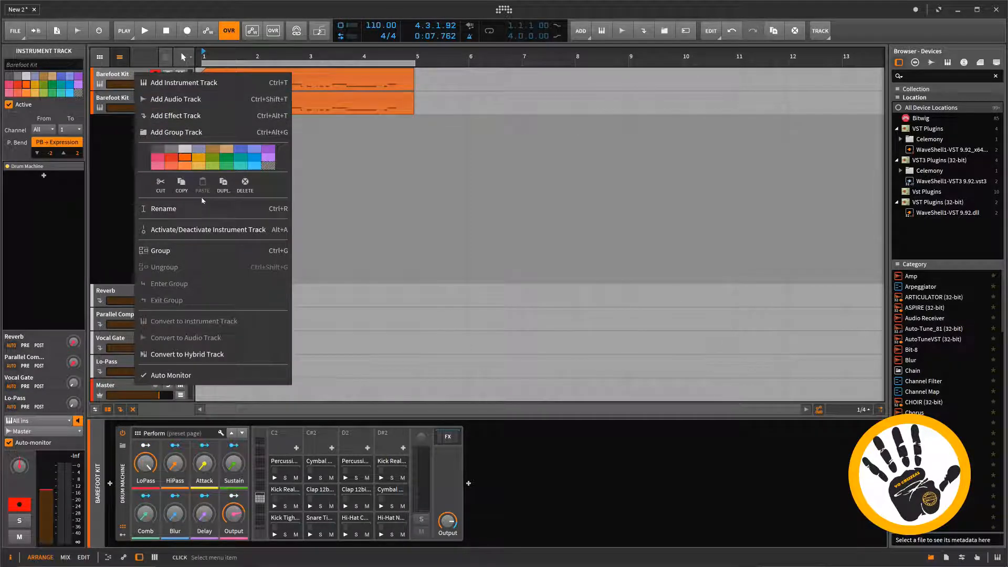
left_click(205, 230)
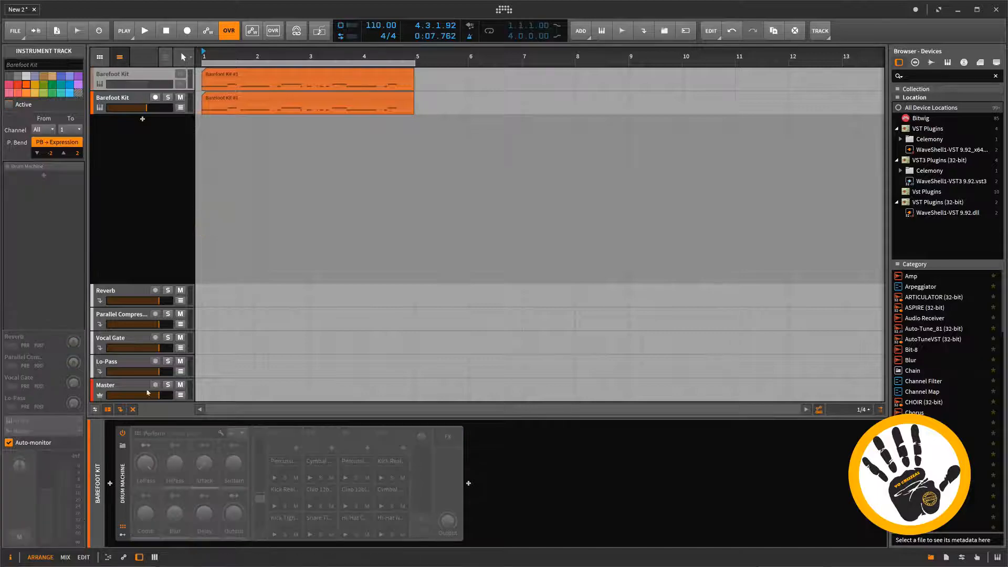
key("Delete")
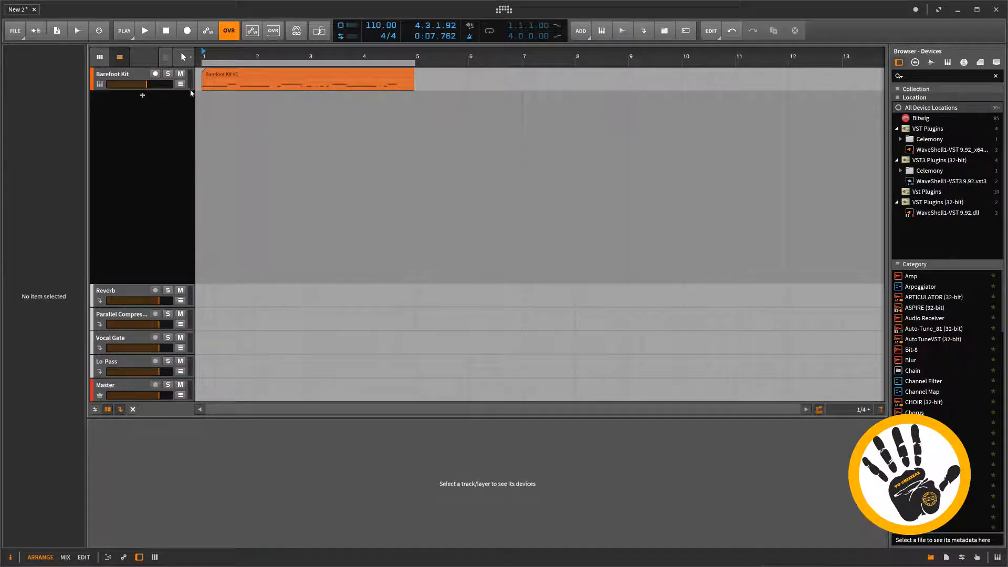
Move the Kick Tight chain out of the Barefoot Kit drum machine onto its own new track below.
left_click(188, 80)
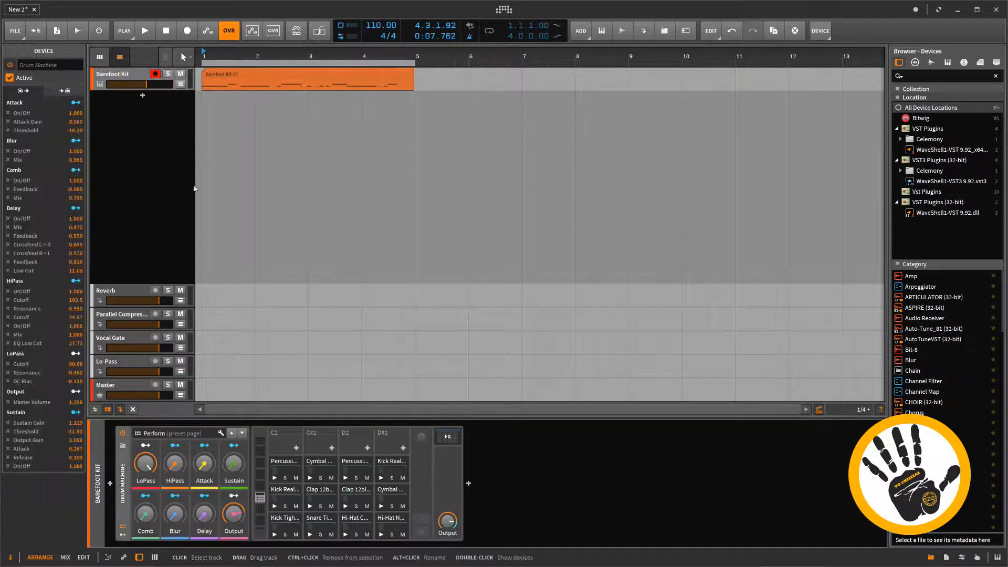
left_click(282, 528)
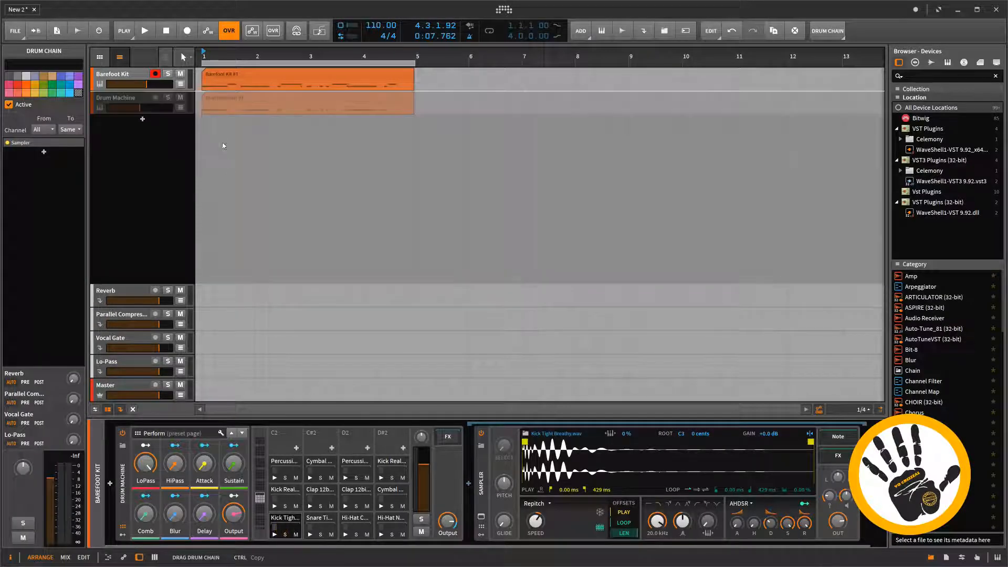
left_click(218, 127)
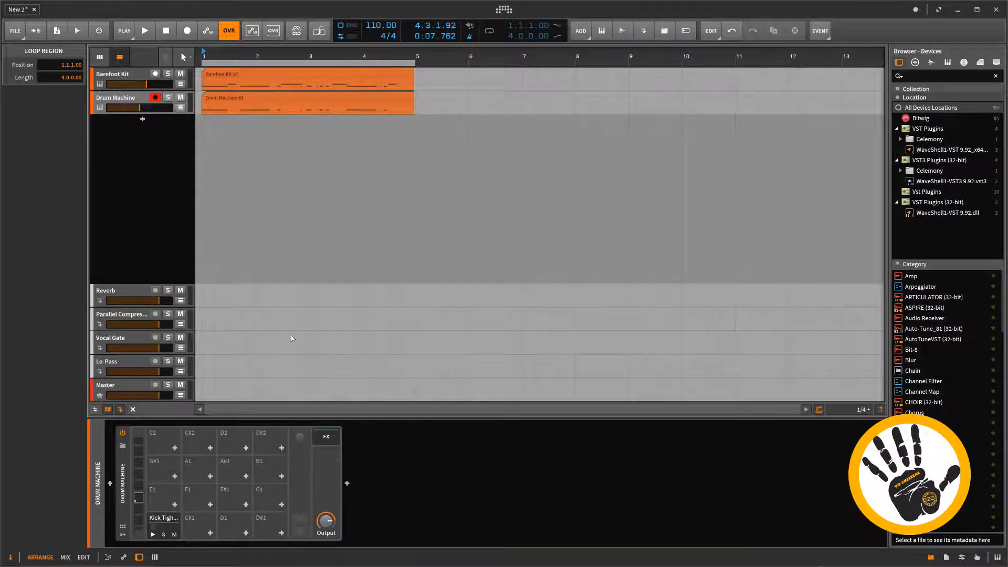
Move the Snare Tight chain out of the Barefoot Kit drum machine onto a new track below the kick's.
left_click(140, 77)
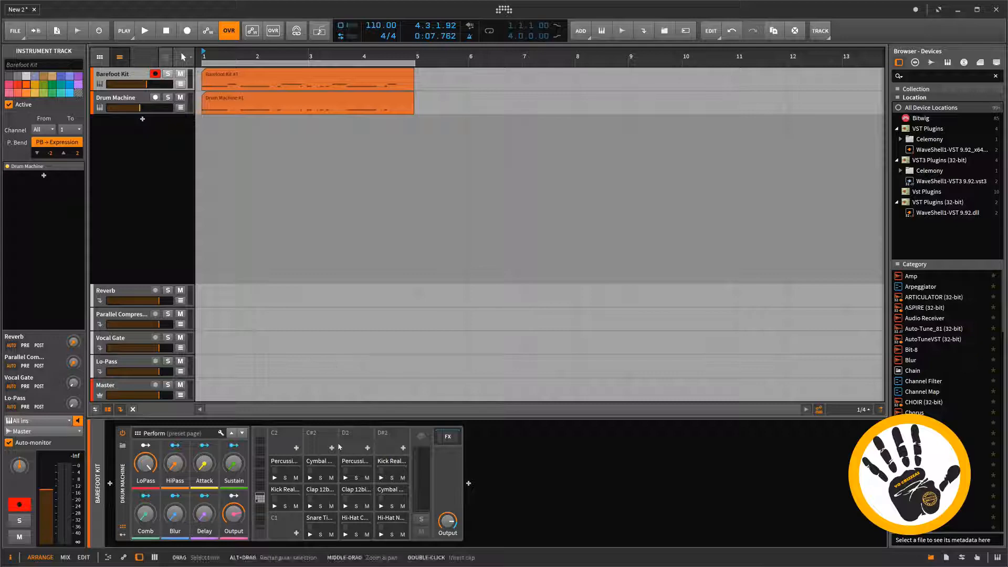
left_click(333, 522)
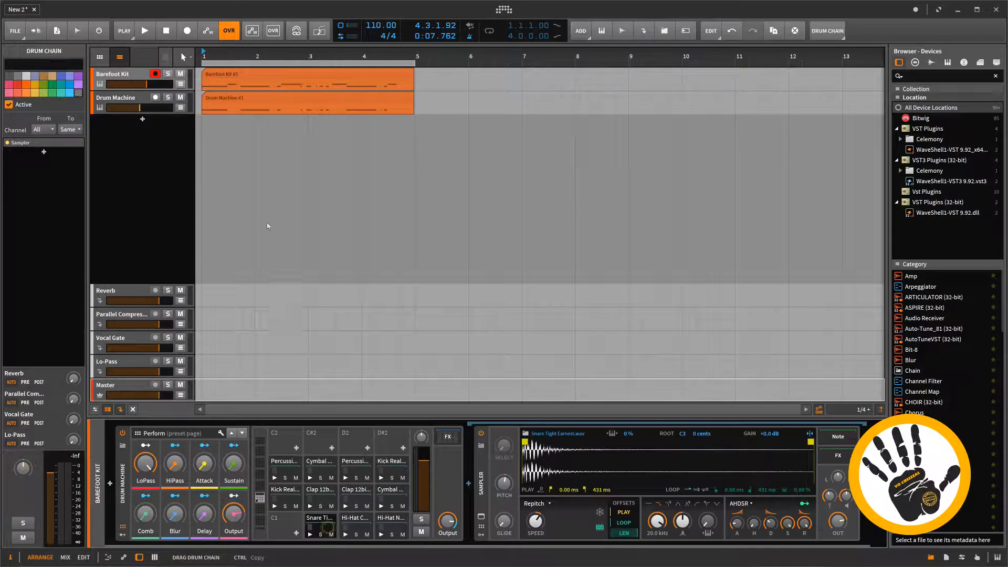
left_click_drag(219, 137, 217, 136)
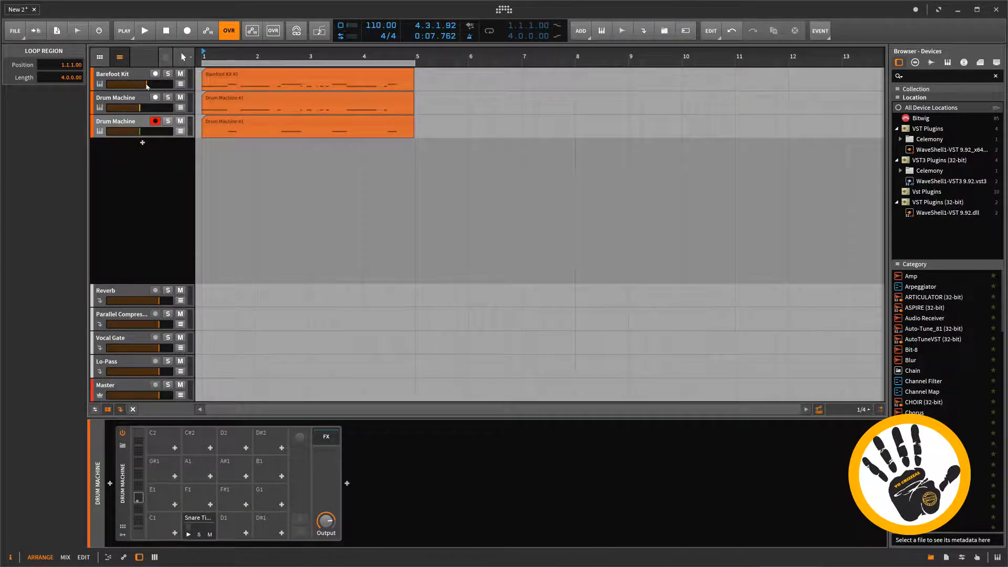
Delete the active Barefoot Kit track, keeping the separate kick and snare Drum Machine tracks.
left_click(134, 77)
right_click(134, 76)
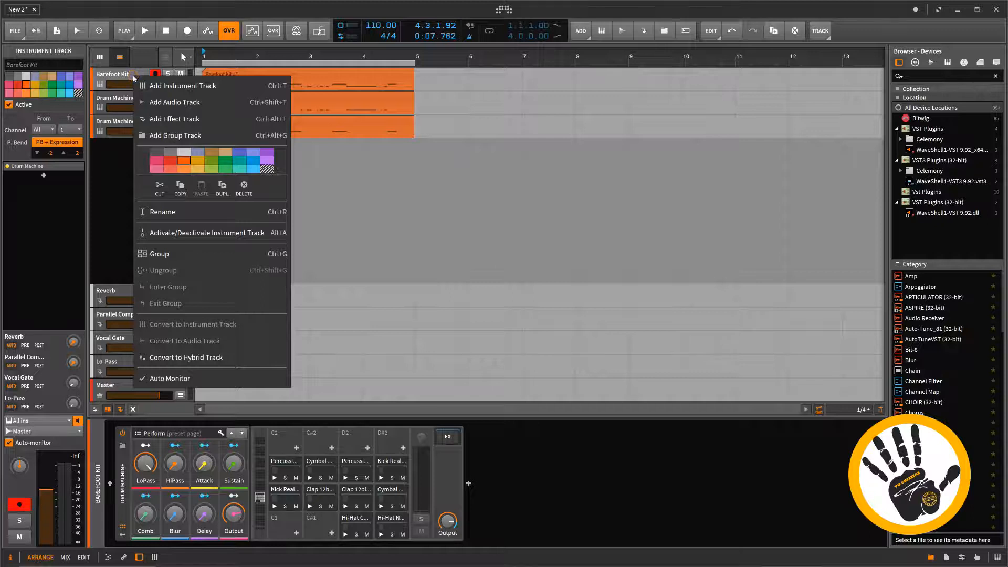
left_click(244, 185)
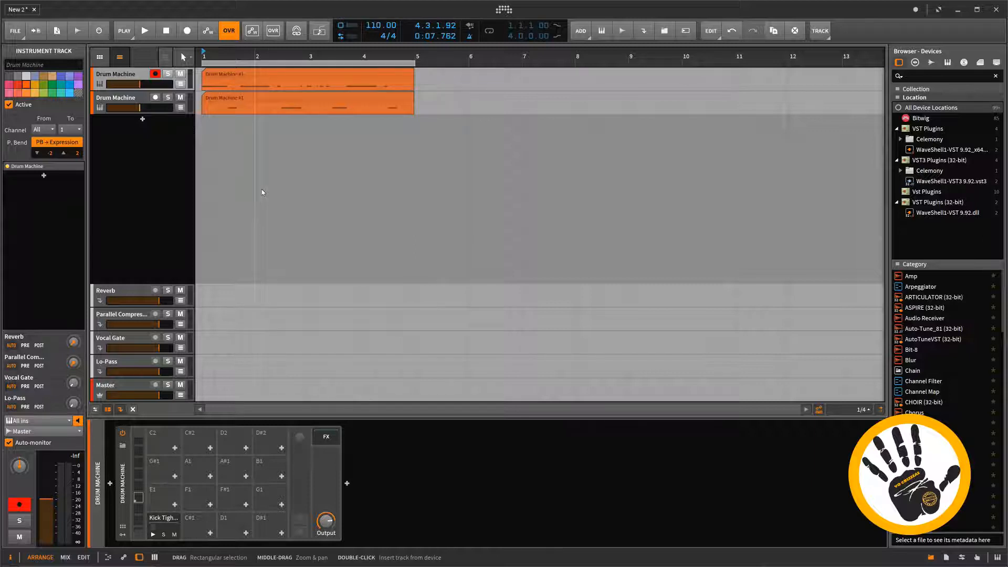
Play back the two split tracks, return to the start, and check their names in the Export Audio dialog.
left_click(145, 31)
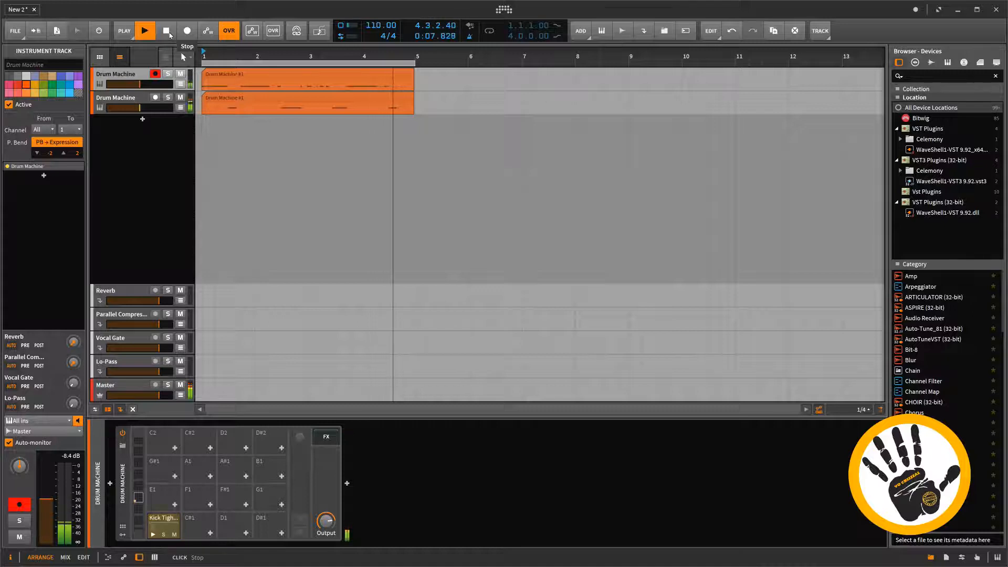
left_click(169, 33)
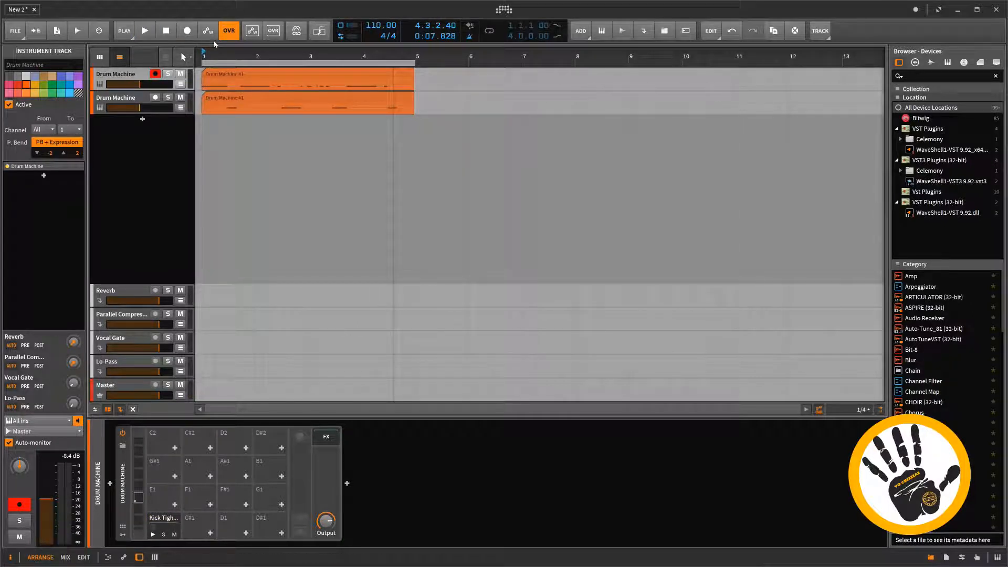
left_click(171, 34)
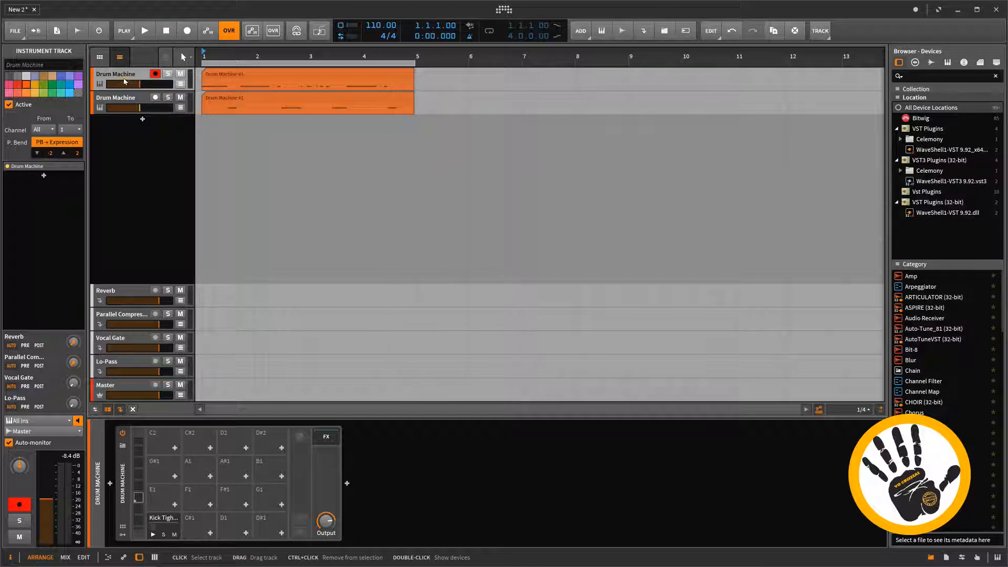
left_click(77, 31)
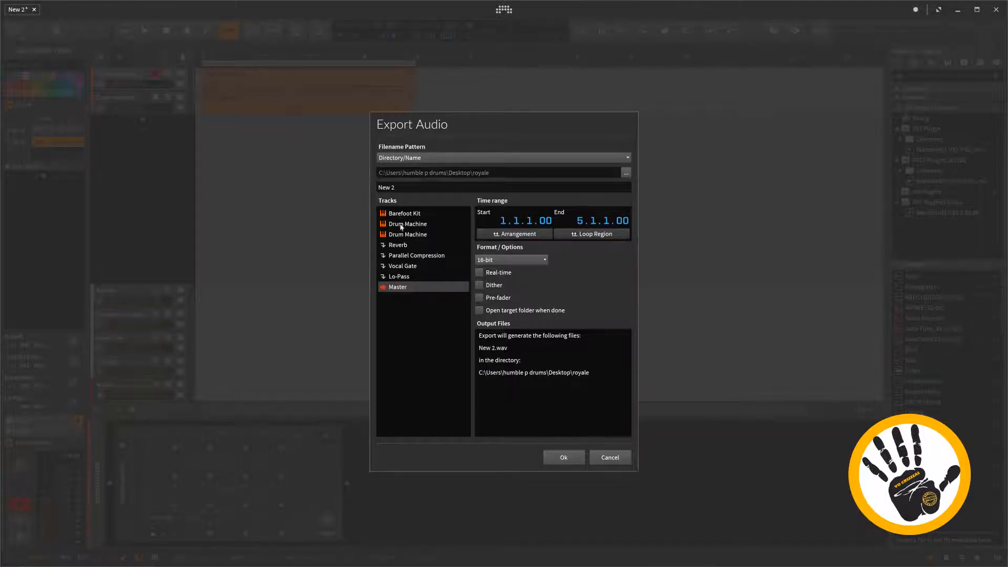
left_click(607, 456)
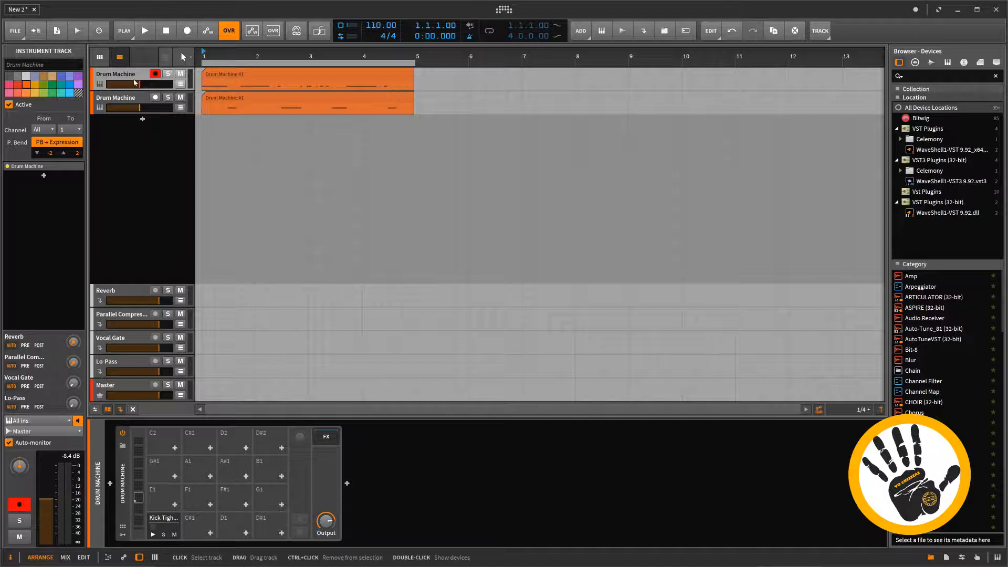
Rename the Drum Machine track with the kick chain as kick and the one with the snare chain as snare.
left_click(52, 65)
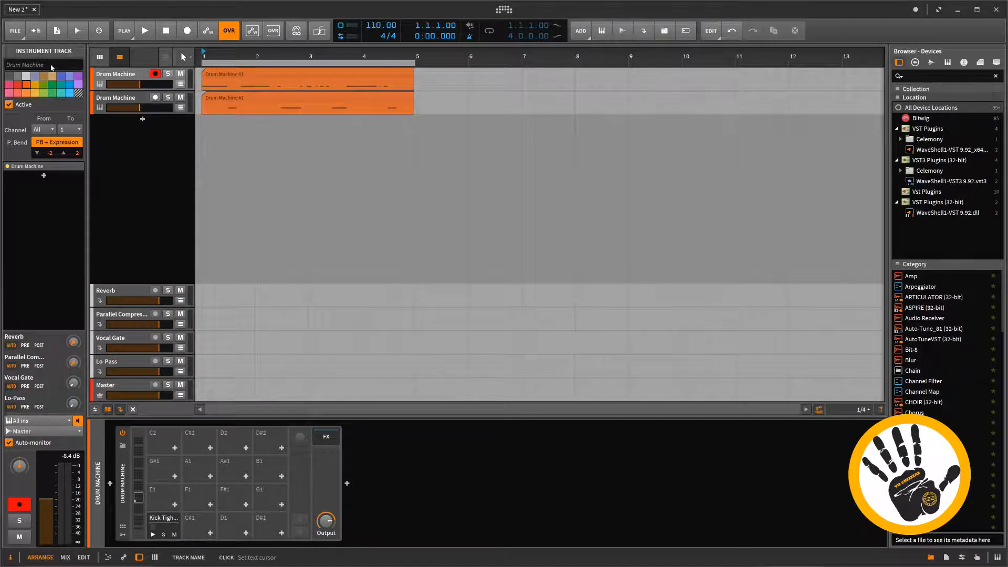
type("kick")
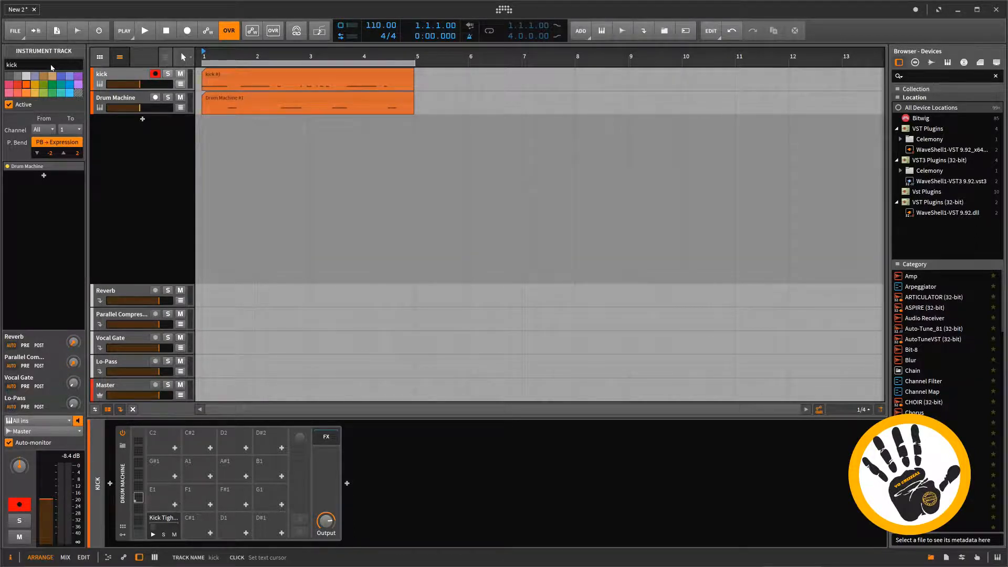
left_click(118, 98)
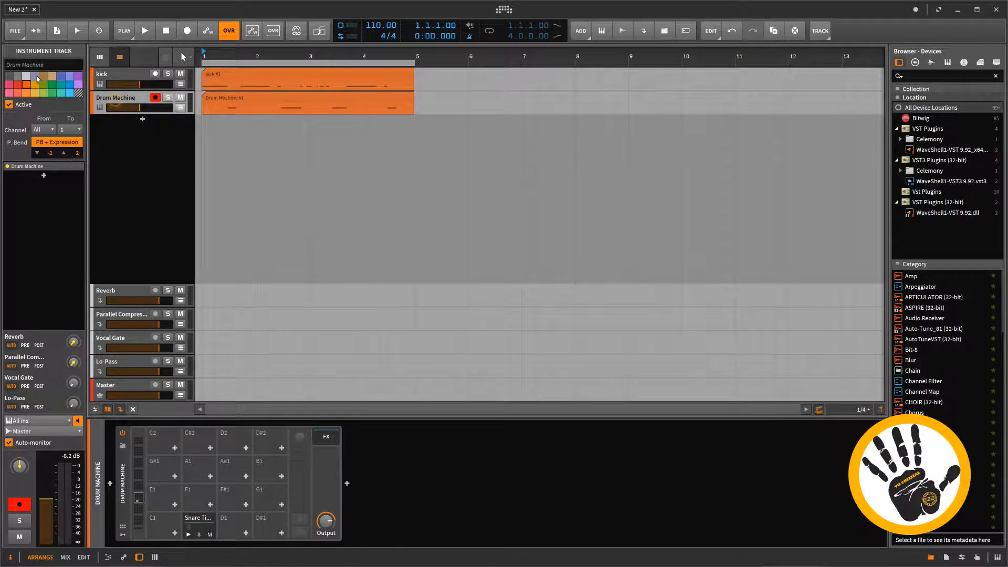
left_click(38, 66)
type("sn")
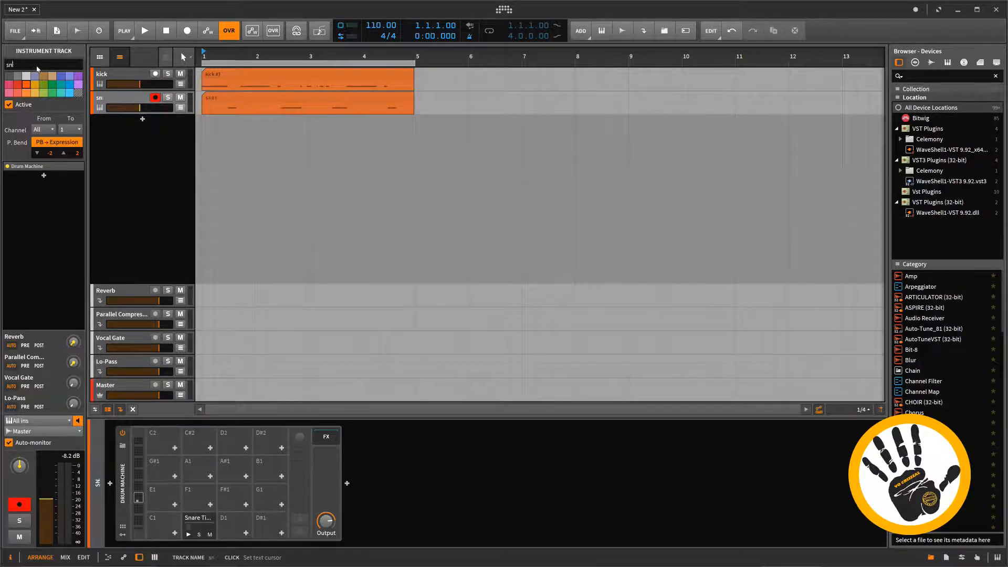
type("are")
Choose the kick and snare tracks for export in the Export Audio dialog, and cancel without exporting.
left_click(73, 28)
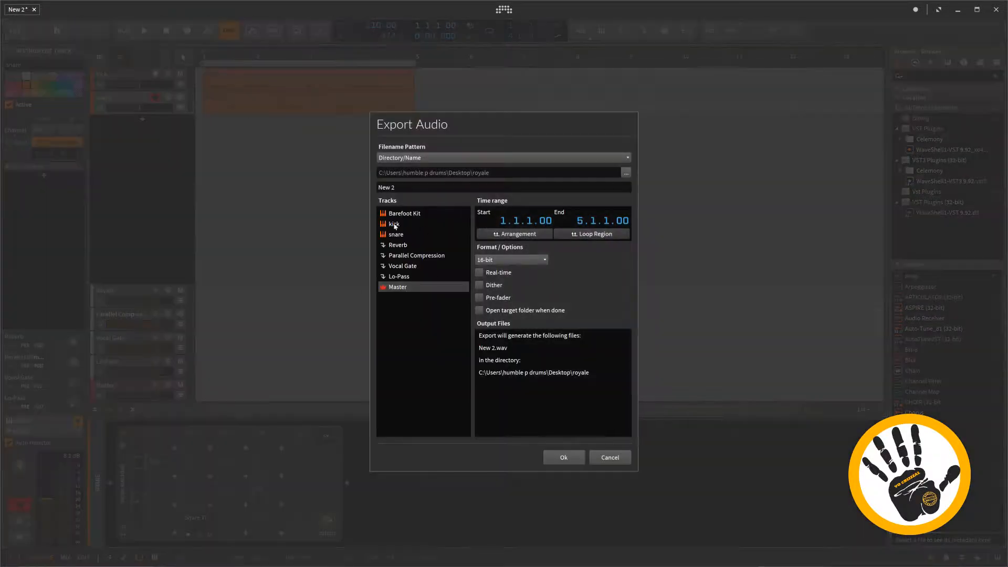
left_click(394, 224)
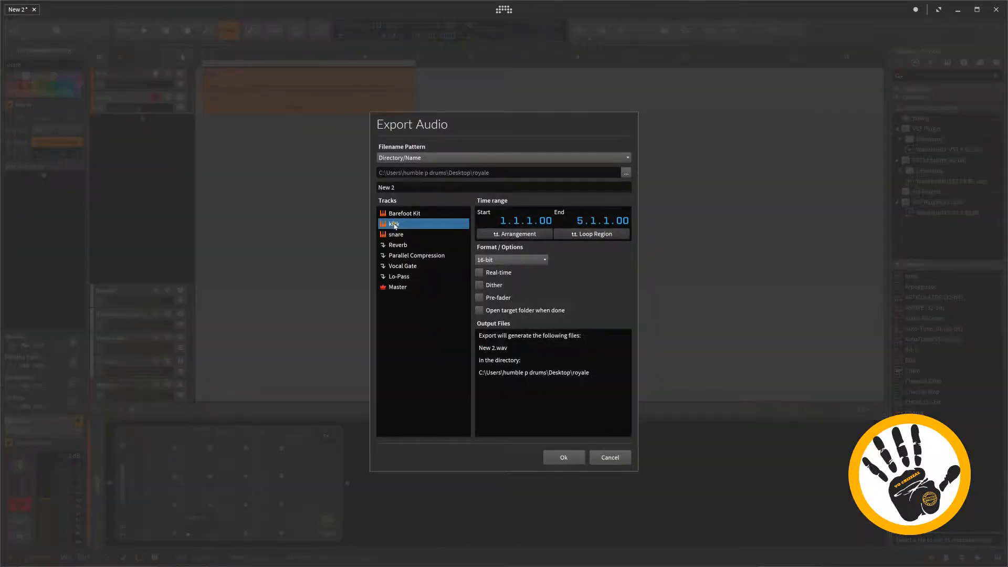
left_click(399, 235, "shift")
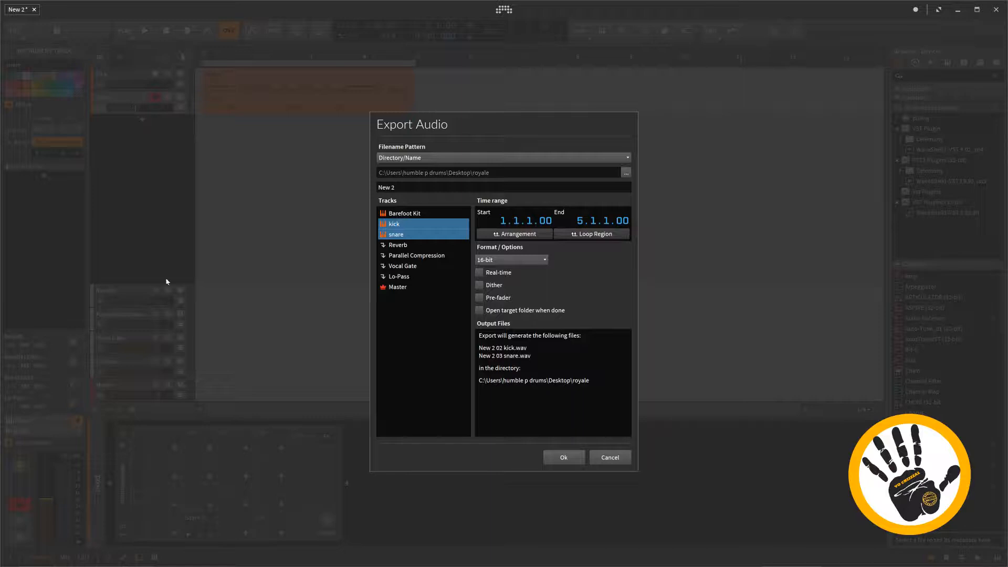
left_click(610, 457)
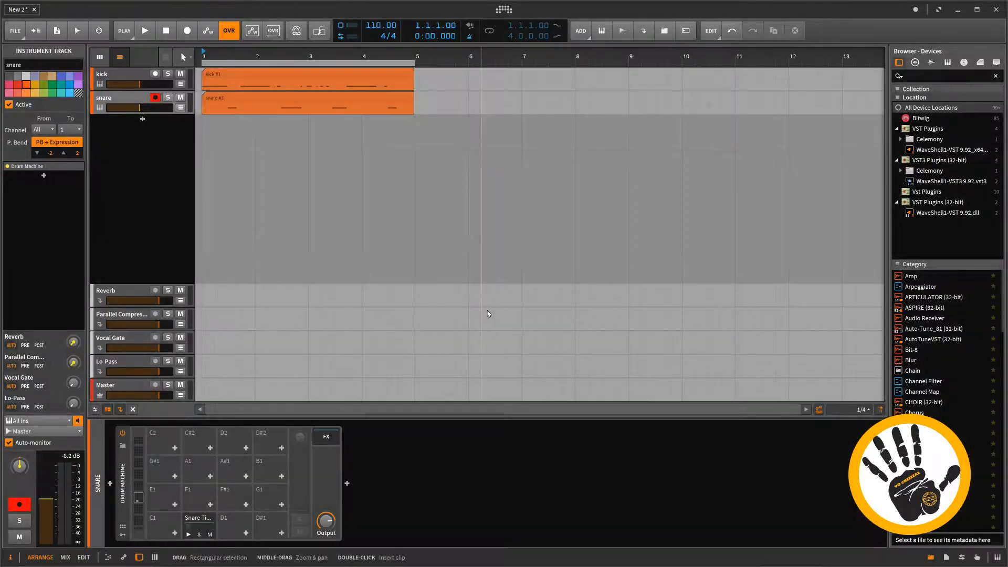
Delete the snare and kick tracks from the arrangement.
left_click(135, 99)
key("Delete")
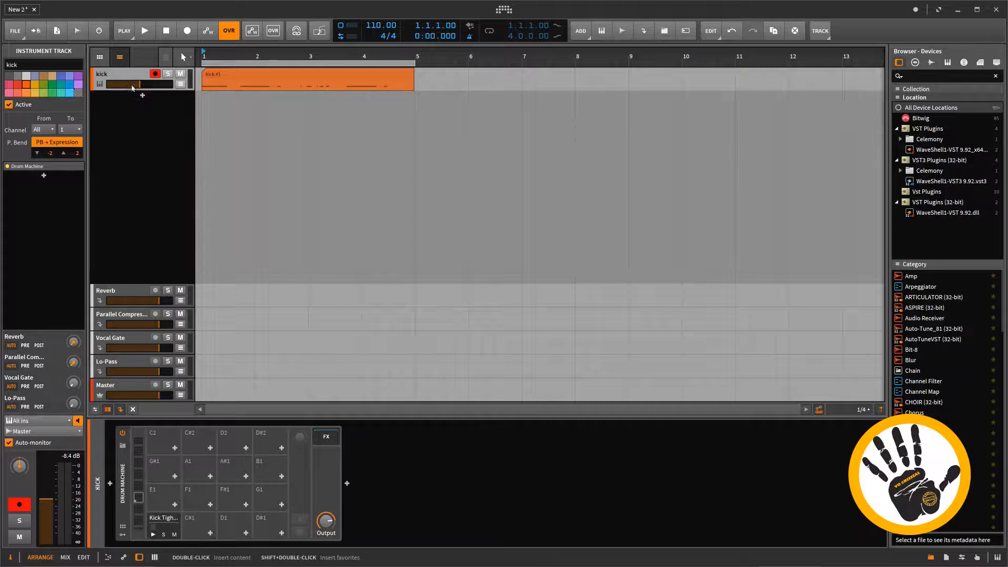
key("Delete")
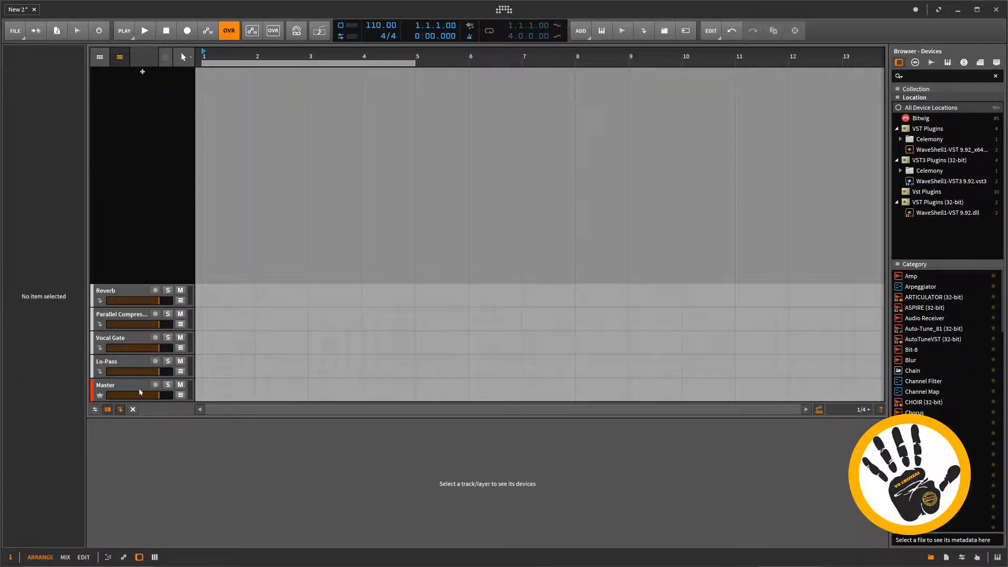
Show deactivated tracks in the arrangement and reactivate the backup Barefoot Kit track.
key("ctrl+z")
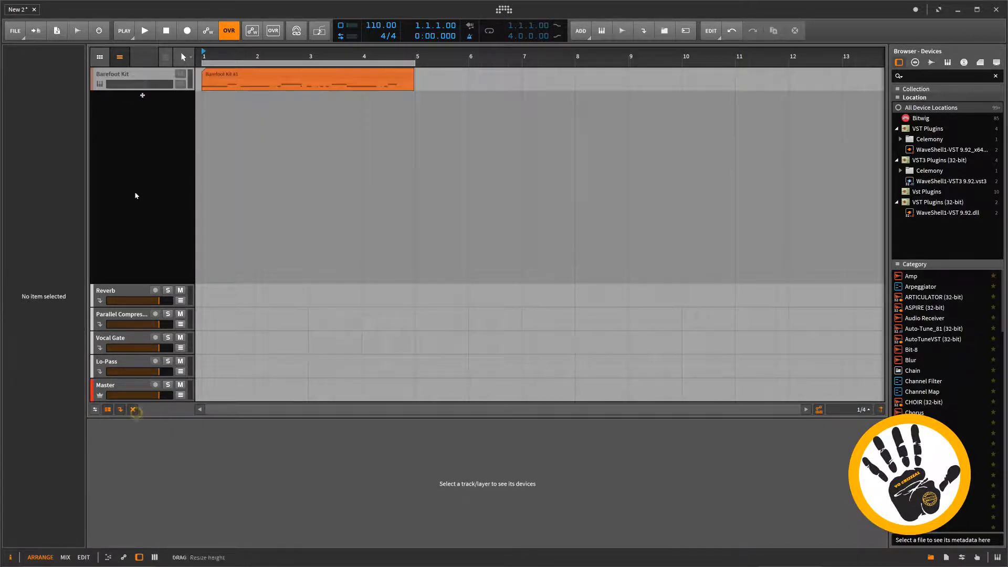
right_click(135, 76)
left_click(208, 230)
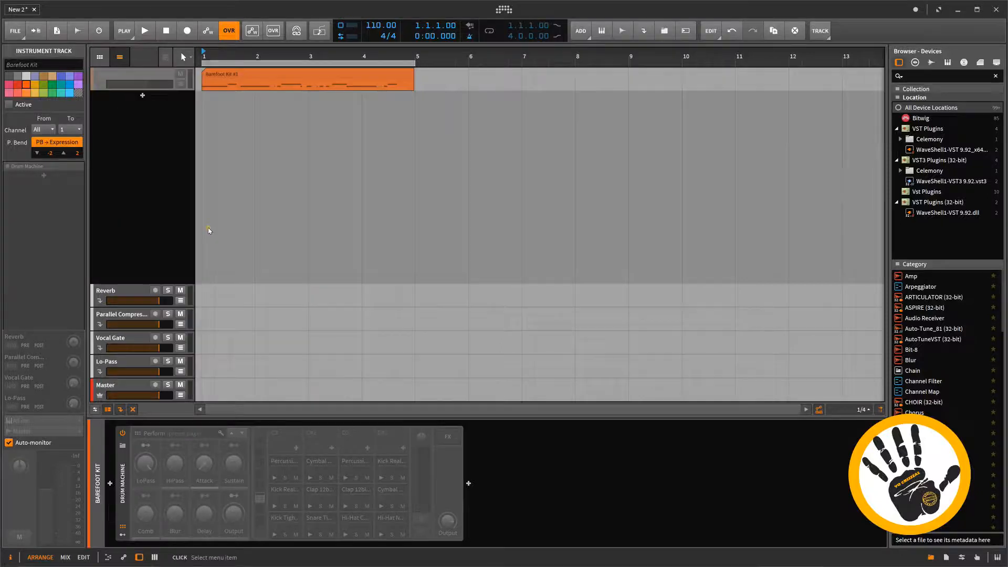